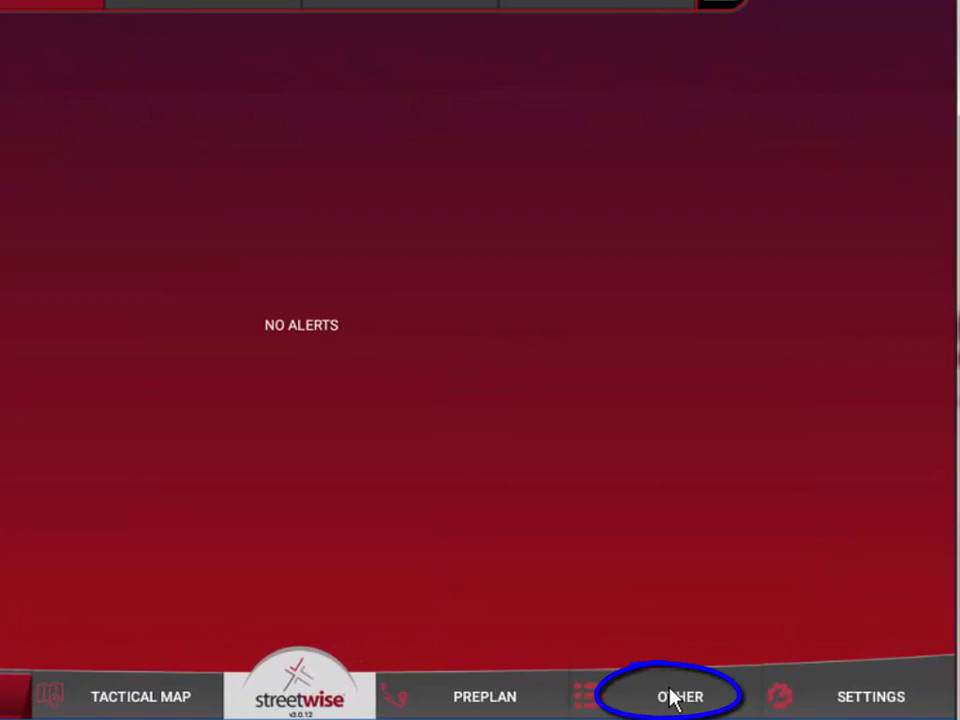
# Open the Preplan Manager from the OTHER tools menu
pyautogui.click(672, 698)
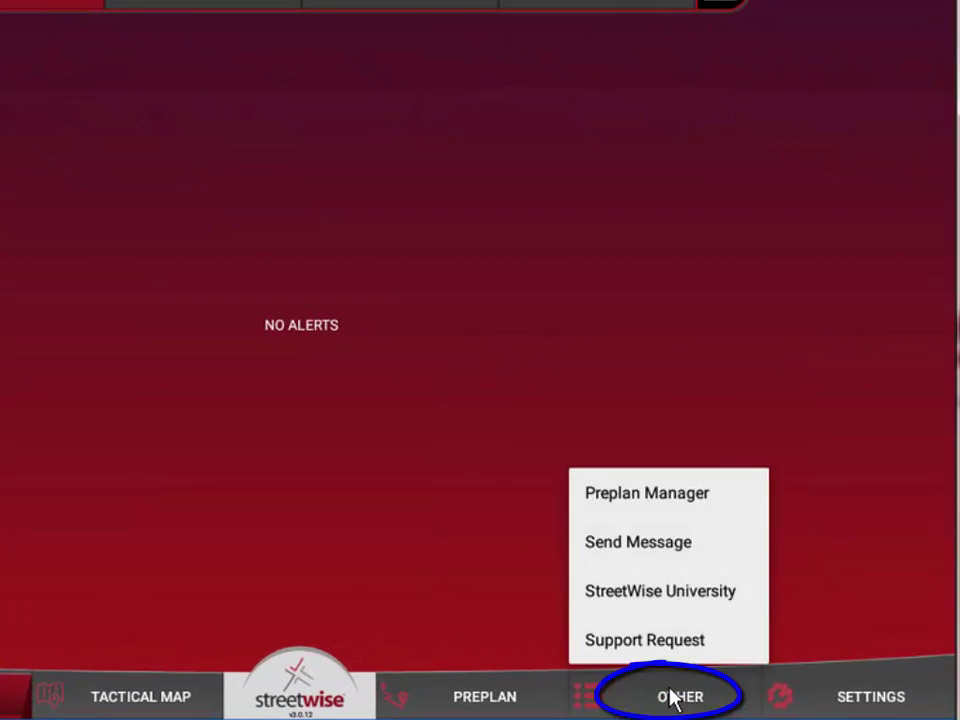
pyautogui.click(646, 493)
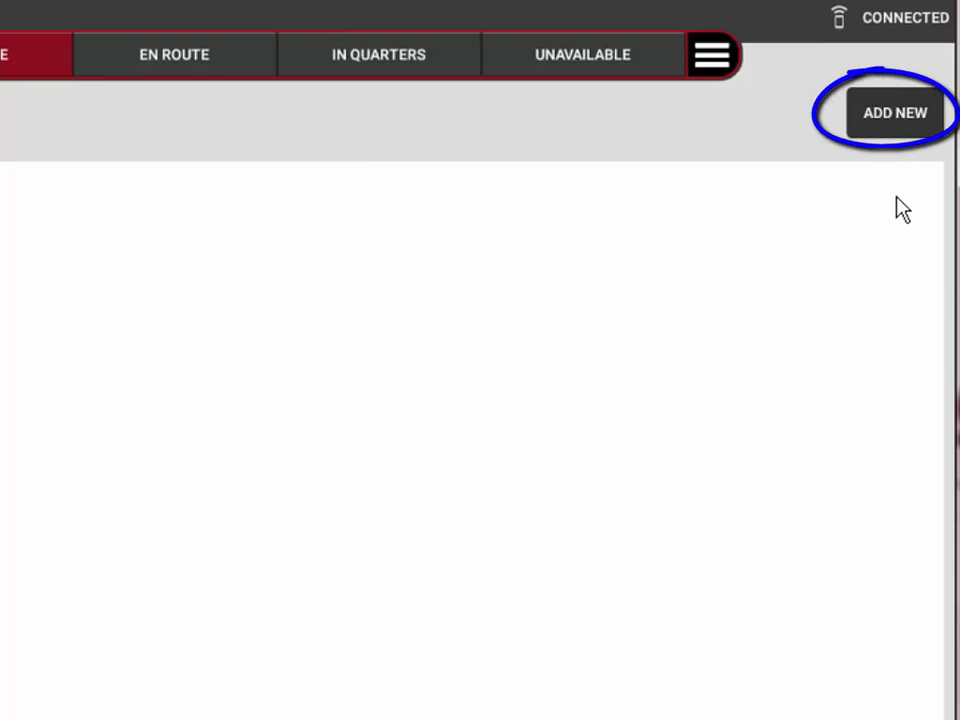
# Bring up the Add new dialog listing the available preplan types
pyautogui.click(894, 124)
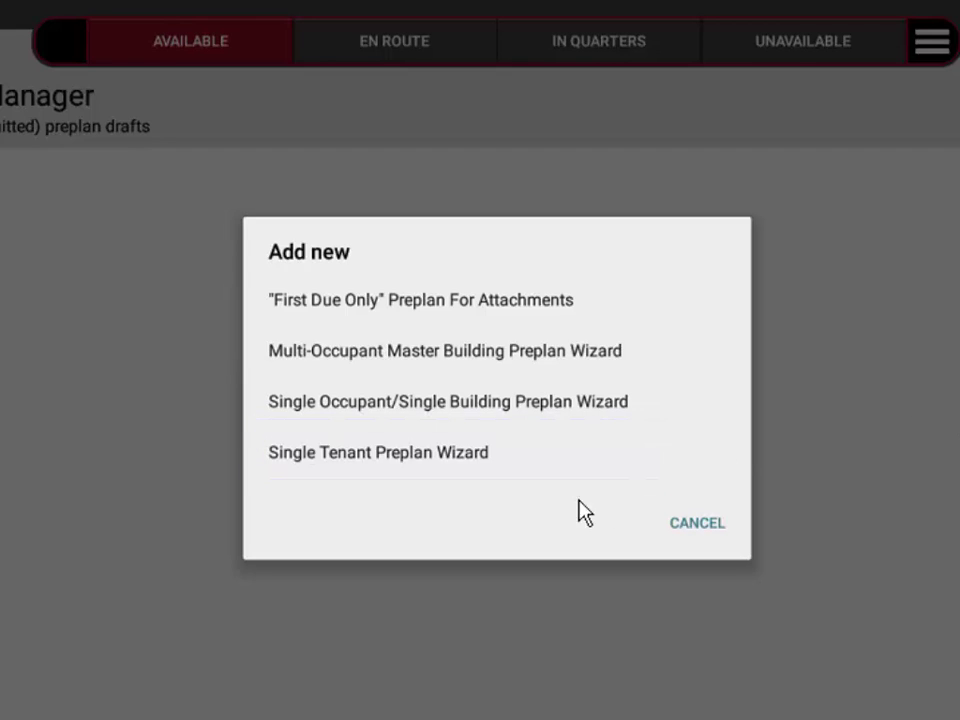
# Choose the Single Occupant/Single Building wizard and accept location 35.5858215, -80.8780373
pyautogui.click(438, 415)
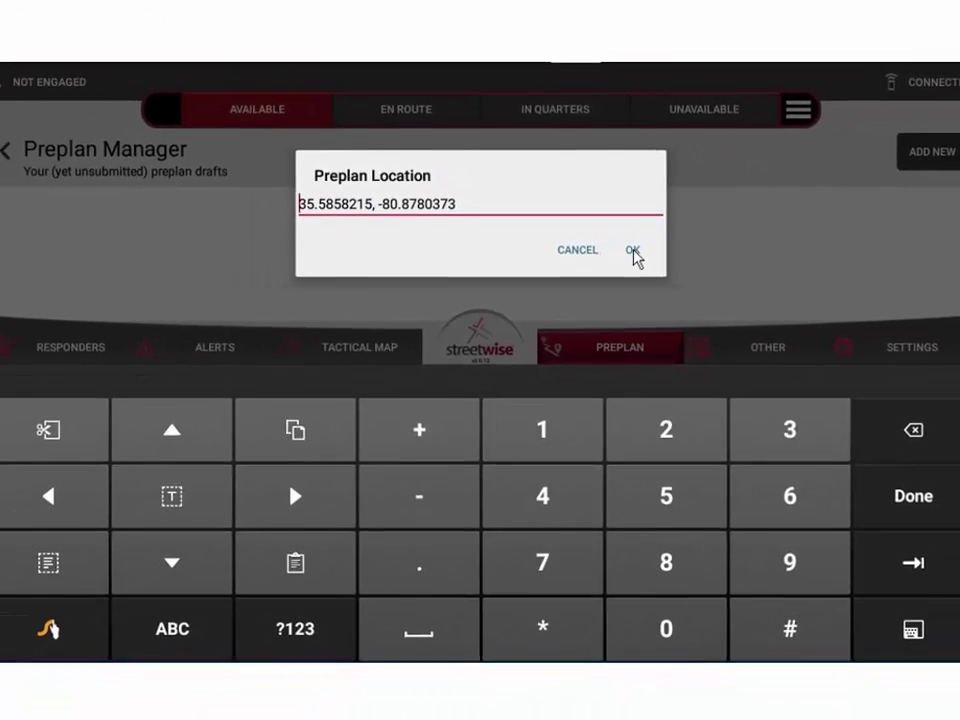
pyautogui.click(632, 251)
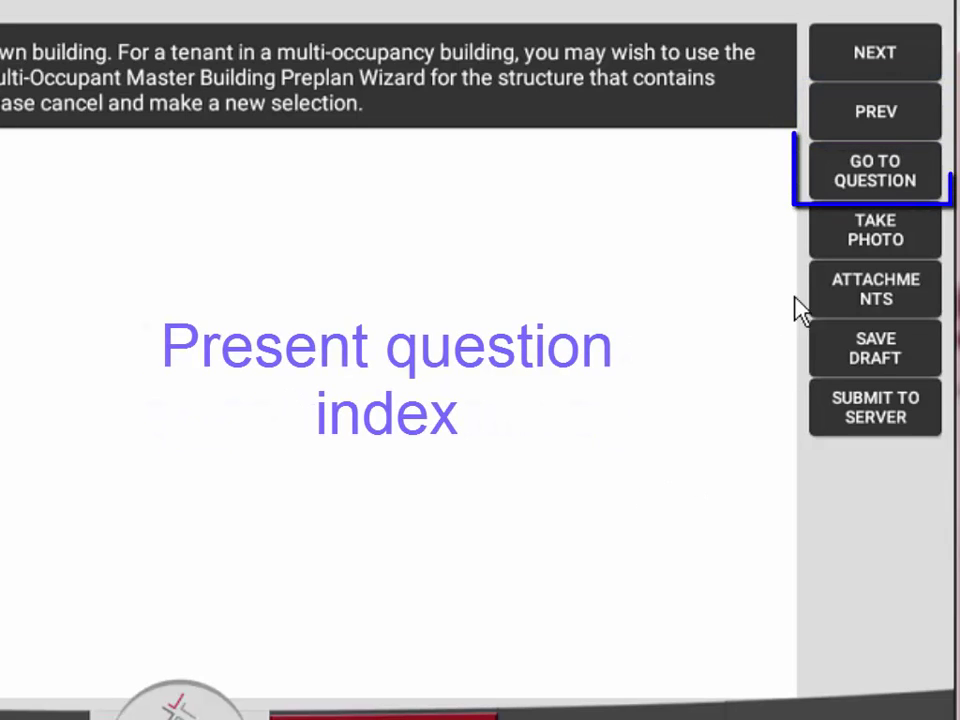
pyautogui.click(827, 182)
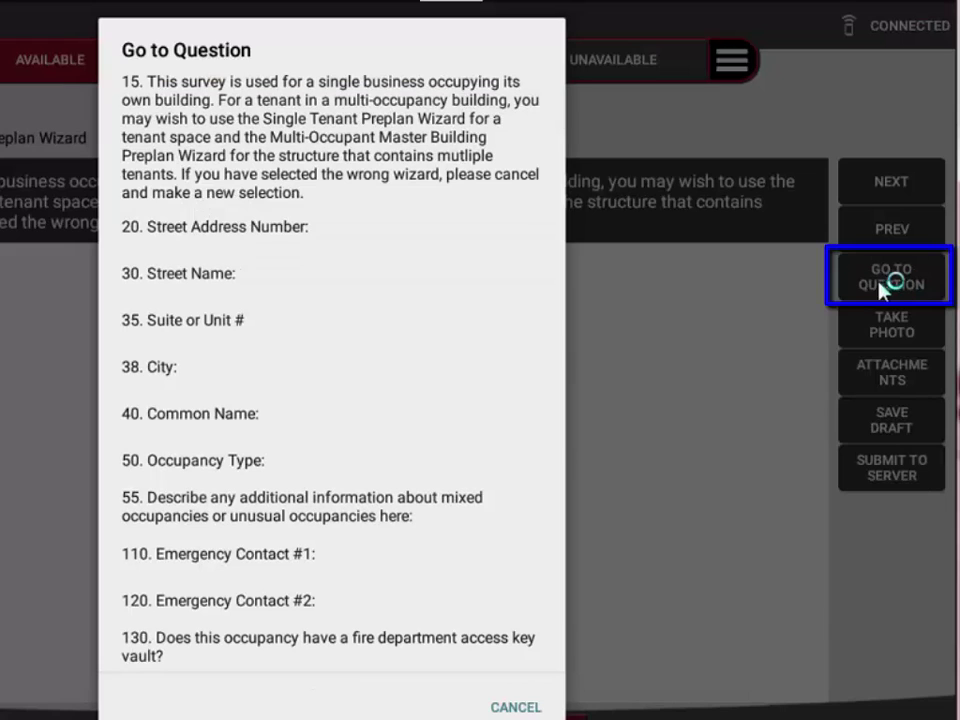
pyautogui.scroll(-1, 305, 372)
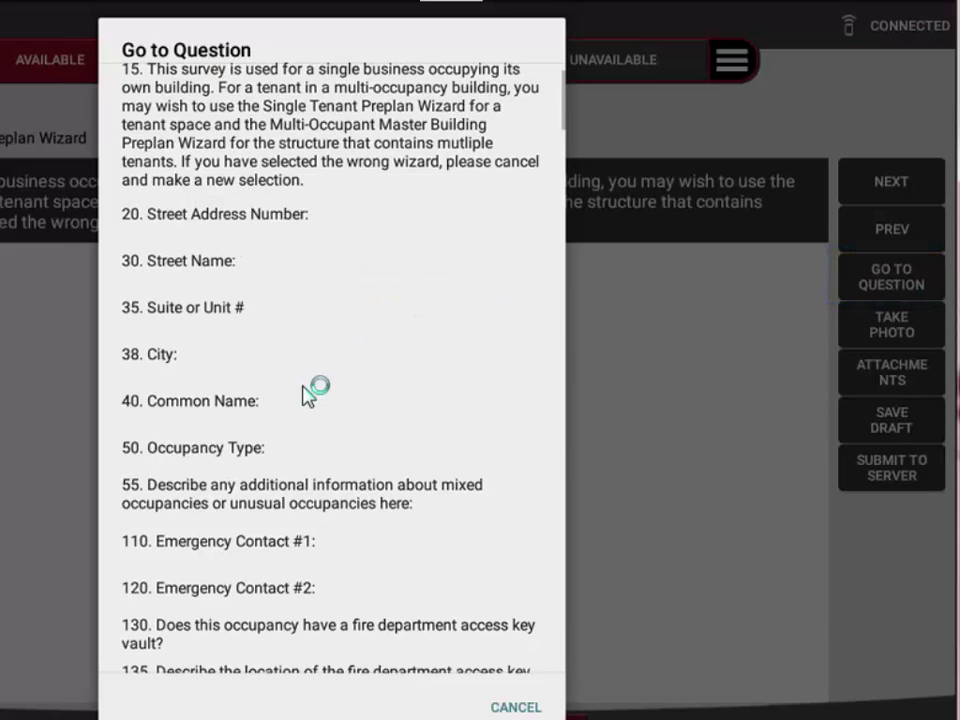
pyautogui.moveTo(305, 372); pyautogui.dragTo(310, 272)
pyautogui.moveTo(315, 377); pyautogui.dragTo(305, 245)
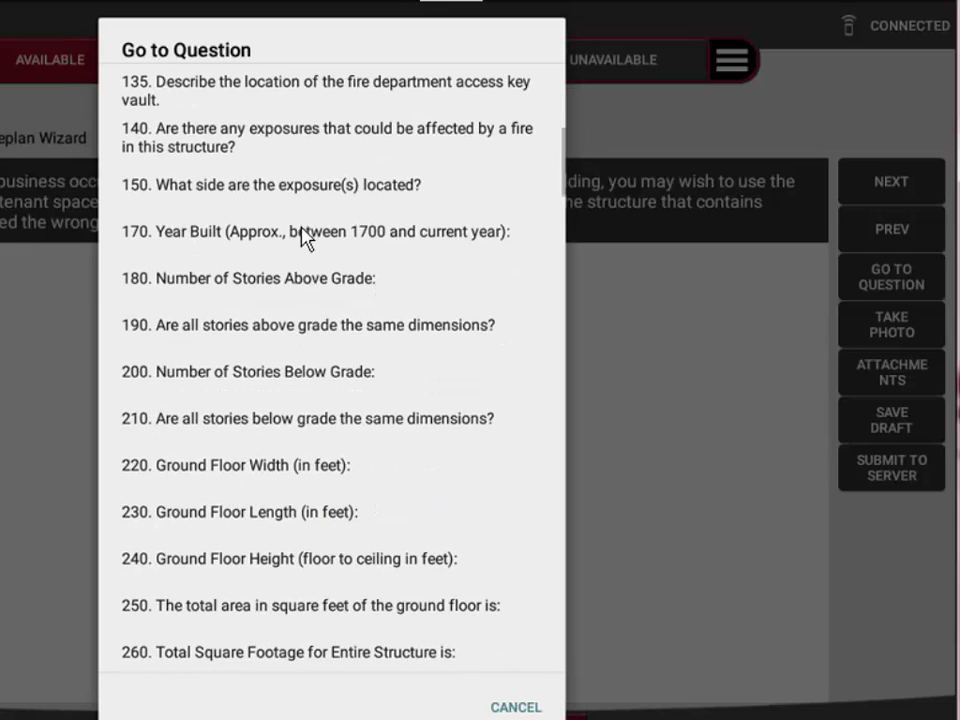
pyautogui.moveTo(311, 354); pyautogui.dragTo(310, 282)
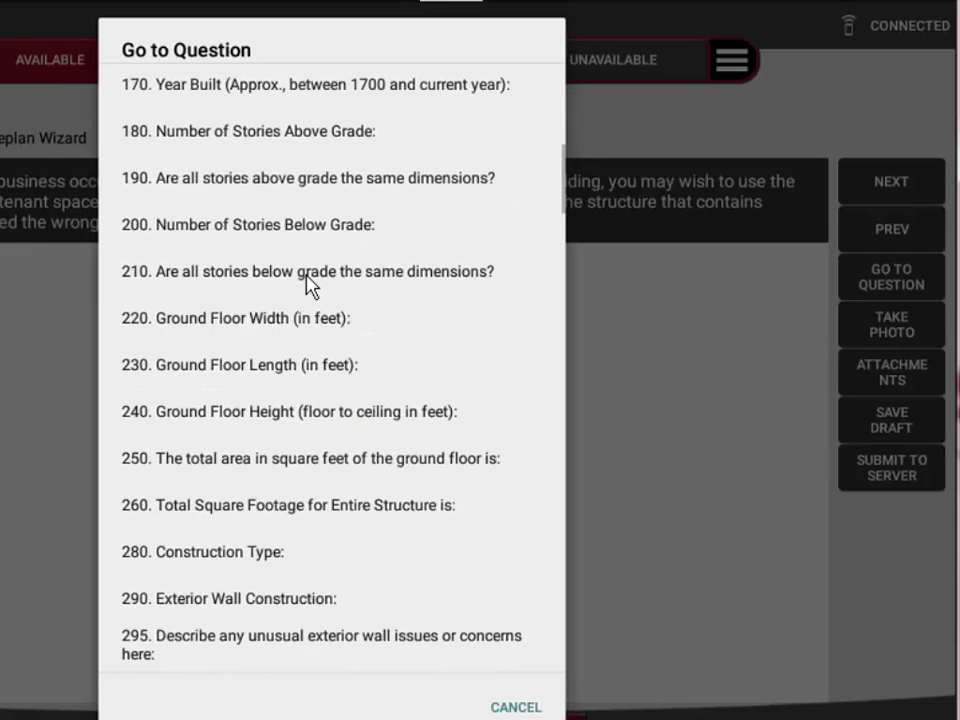
pyautogui.moveTo(306, 360); pyautogui.dragTo(306, 525)
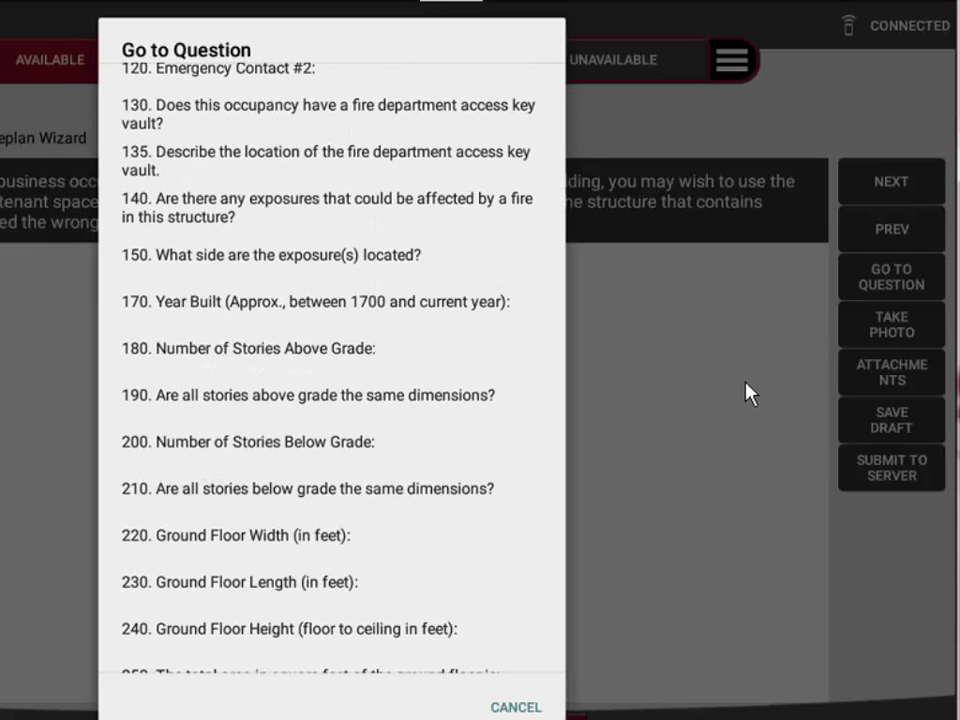
pyautogui.click(750, 393)
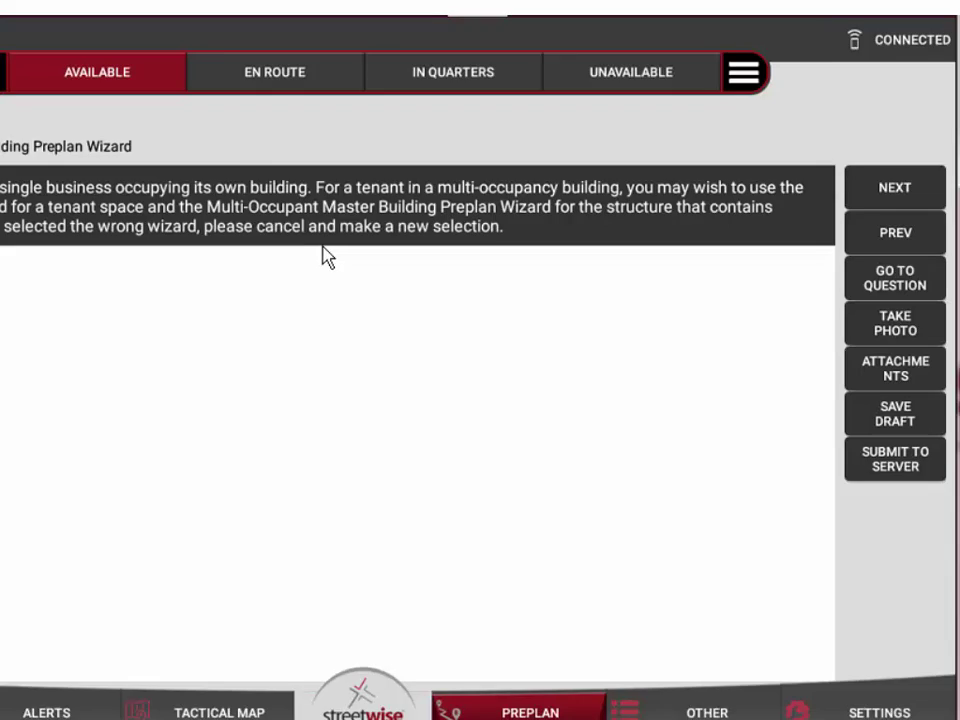
# Enter address number 249 and street 'test street', skip the suite, and enter city 'mooresville, nc'
pyautogui.click(895, 187)
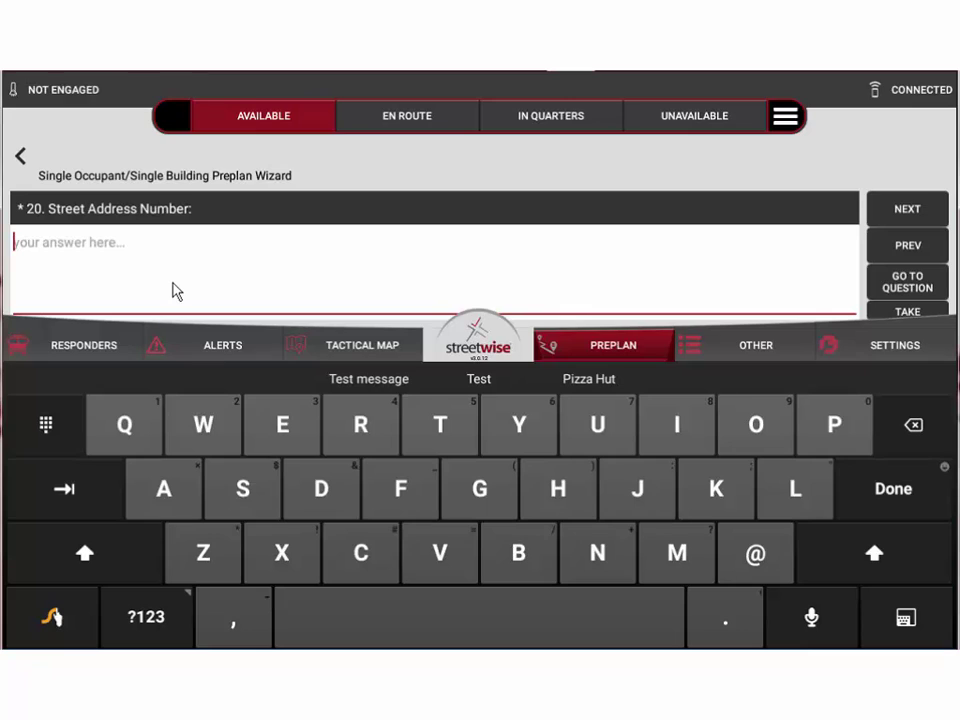
pyautogui.write('249')
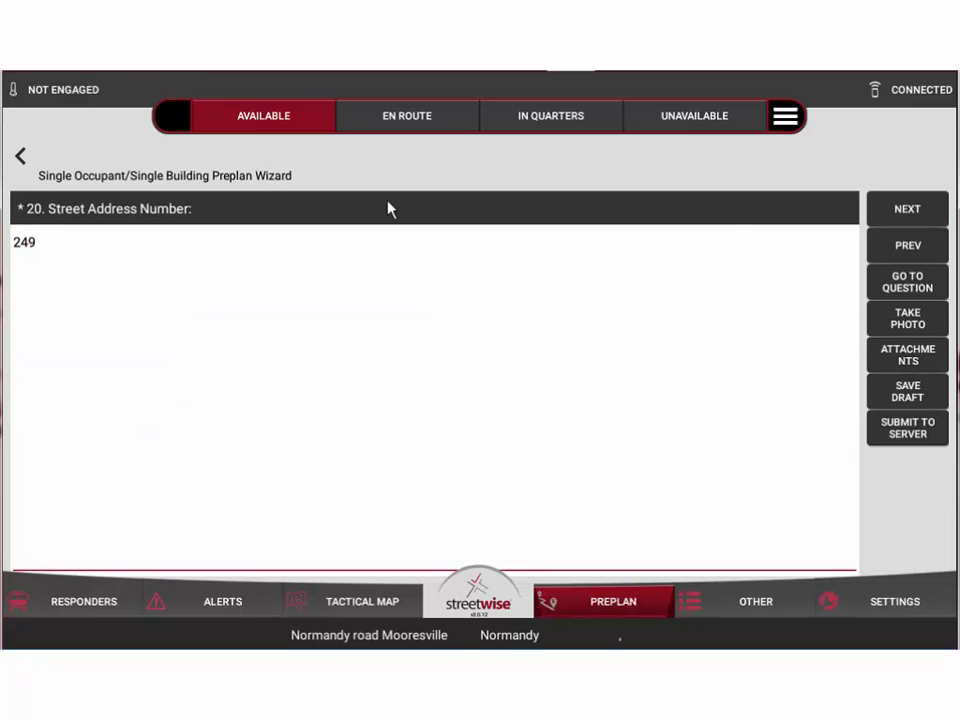
pyautogui.click(921, 211)
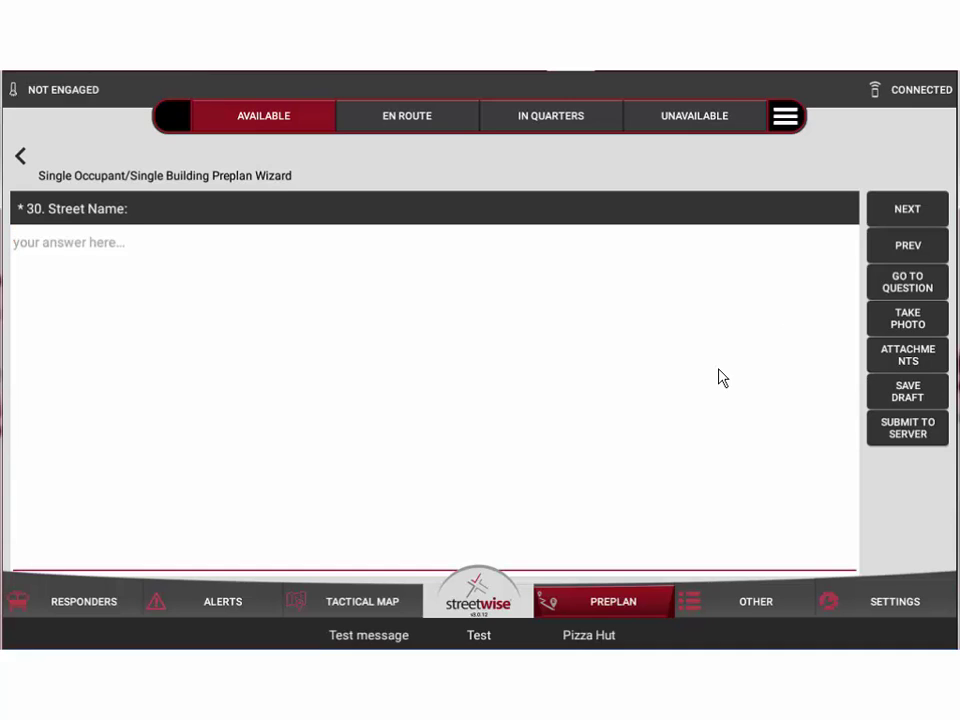
pyautogui.write('test ')
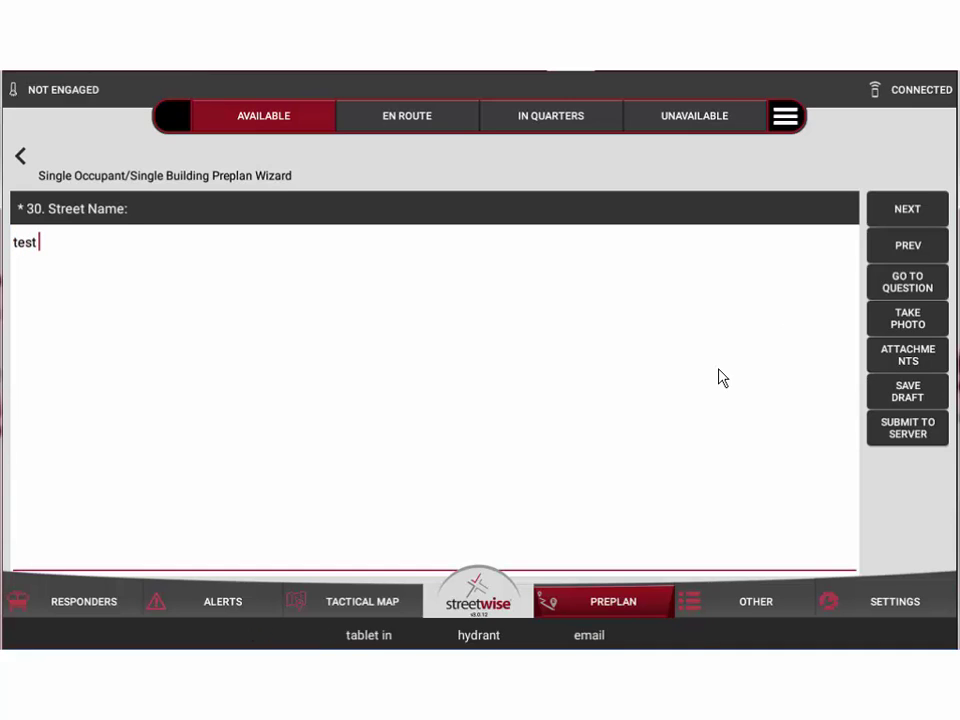
pyautogui.write('street')
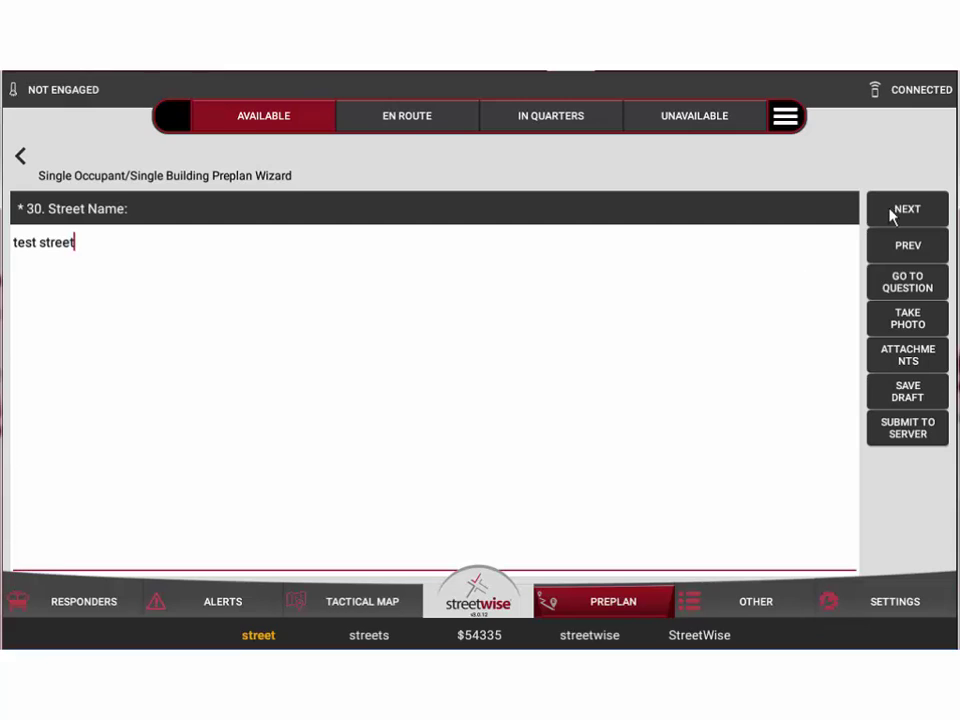
pyautogui.click(897, 212)
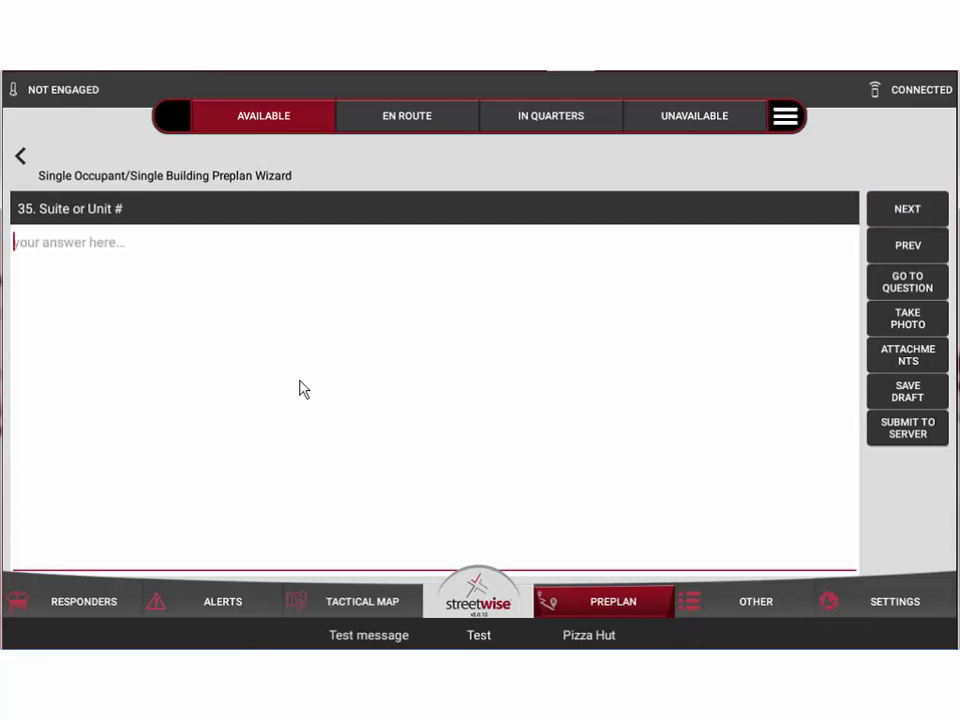
pyautogui.click(907, 222)
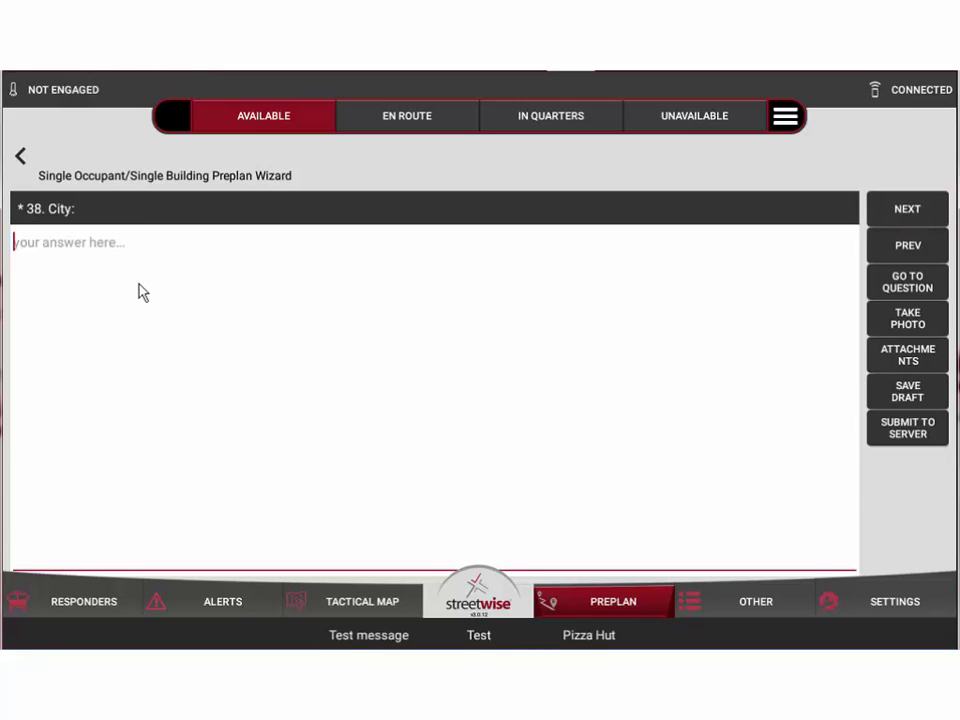
pyautogui.write('mooresville')
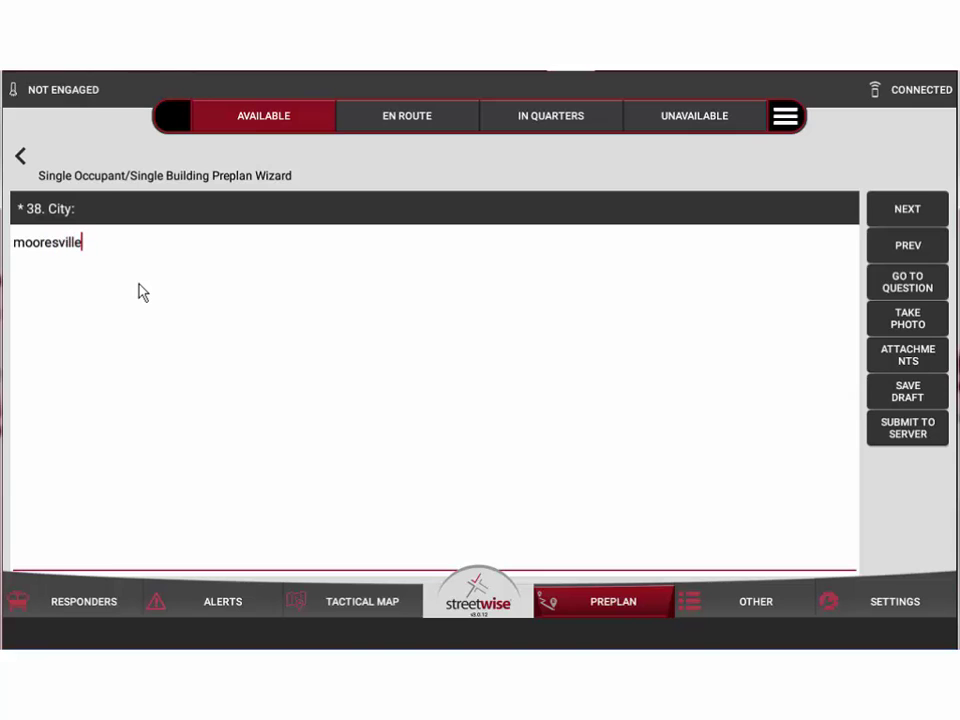
pyautogui.write(', nc')
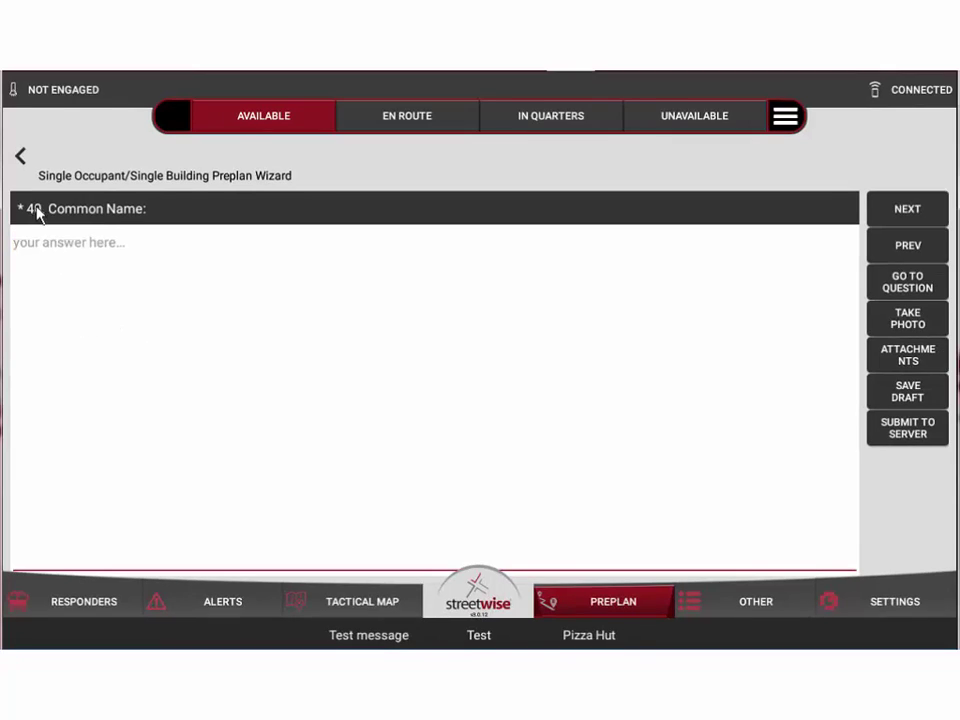
# After clearing the validation error, enter 'pizza hut' as the Common Name and continue
pyautogui.click(906, 212)
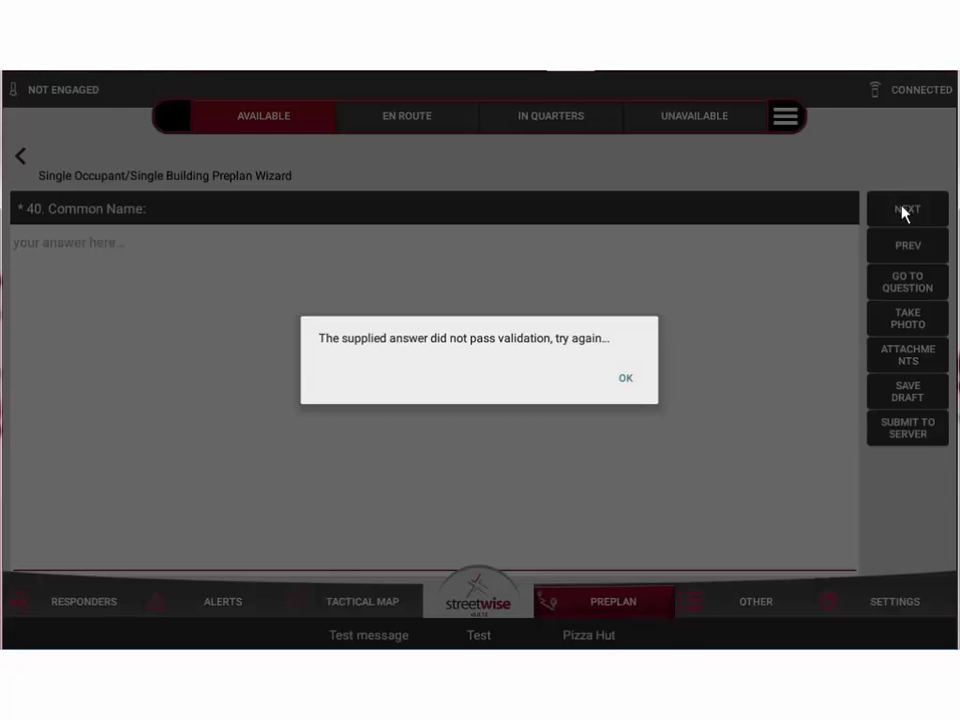
pyautogui.click(626, 379)
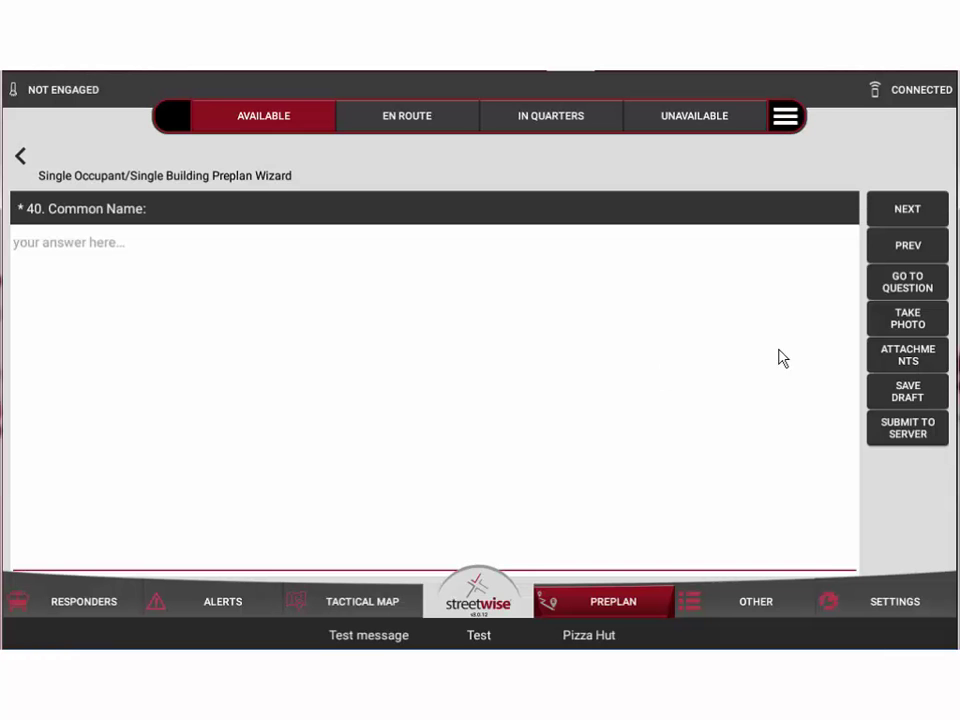
pyautogui.click(55, 250)
pyautogui.write('pizza hut')
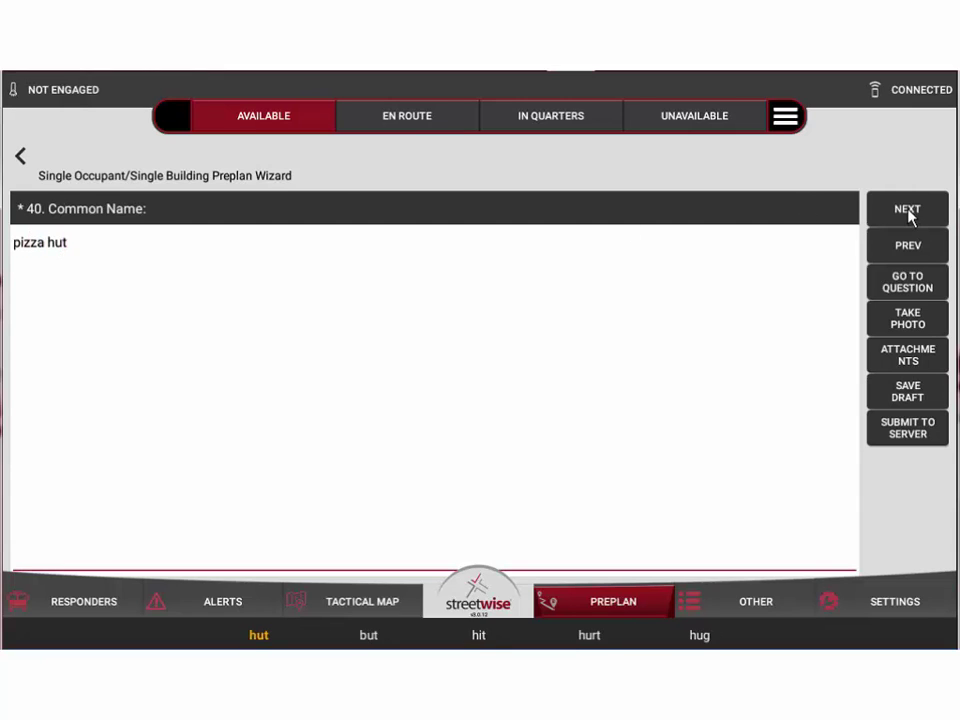
pyautogui.click(907, 209)
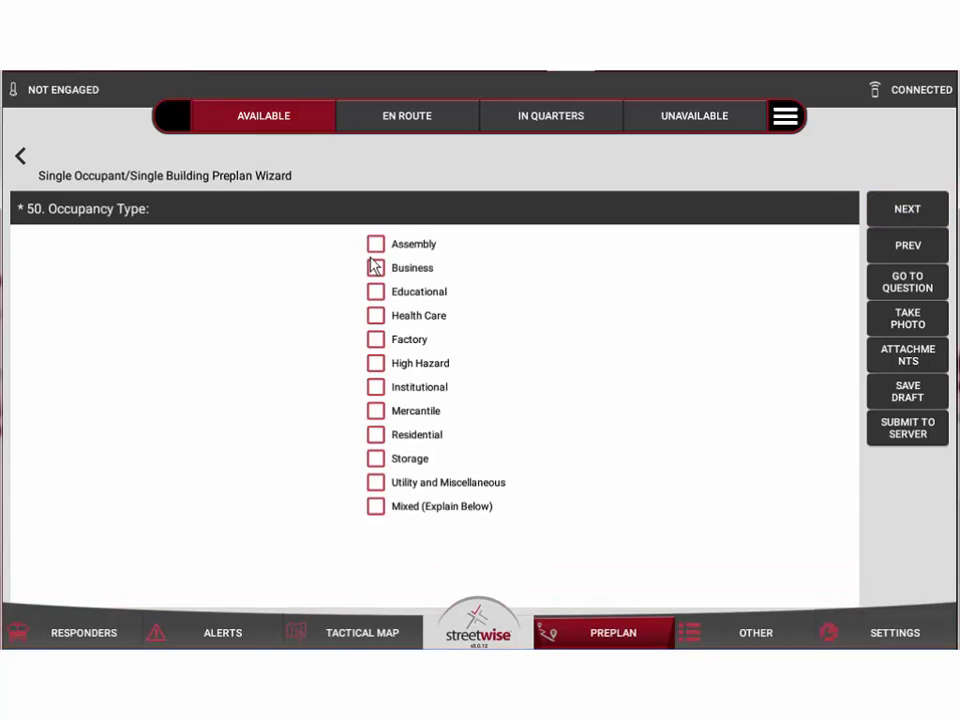
# Mark the occupancy as Assembly and Business, then move to the occupancy description question
pyautogui.click(375, 245)
pyautogui.click(394, 270)
pyautogui.click(907, 209)
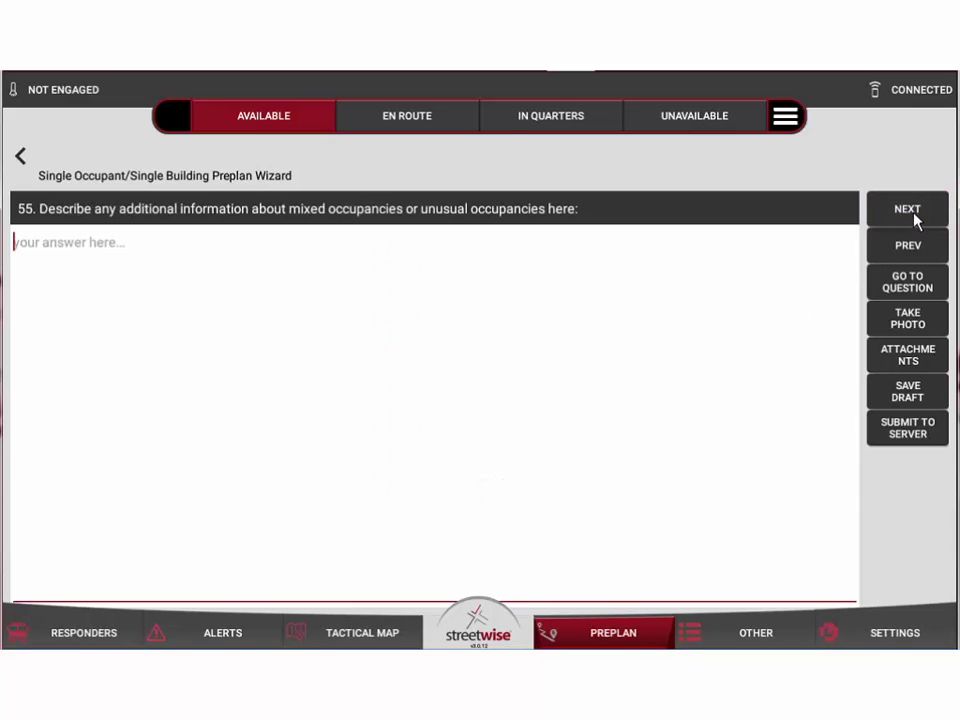
pyautogui.click(418, 238)
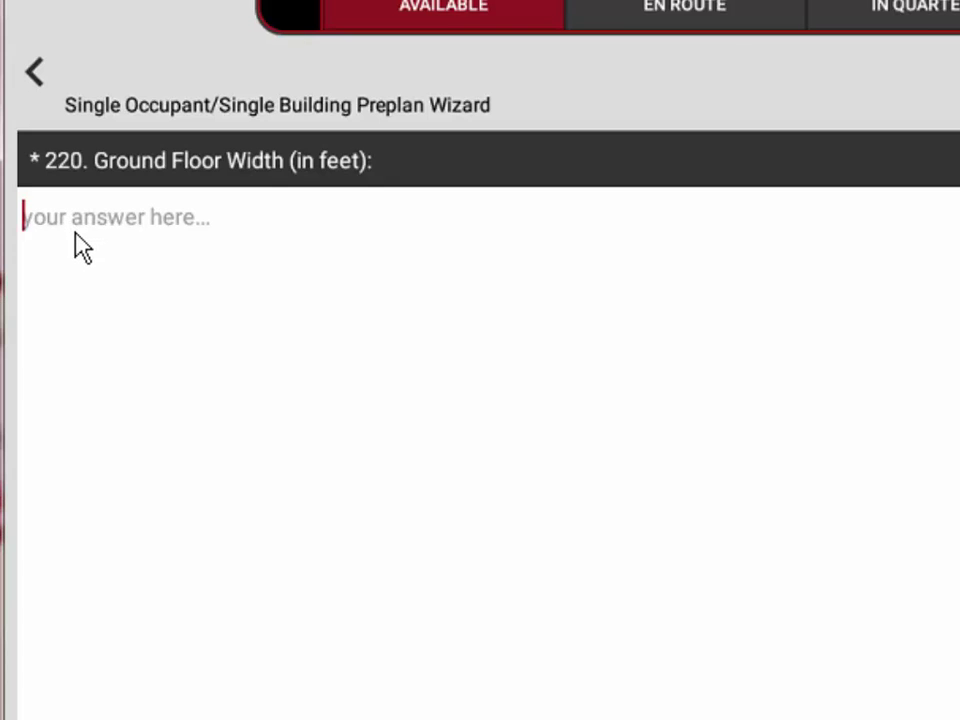
# Enter ground floor width 50, length 100 and height 12 feet
pyautogui.write('50')
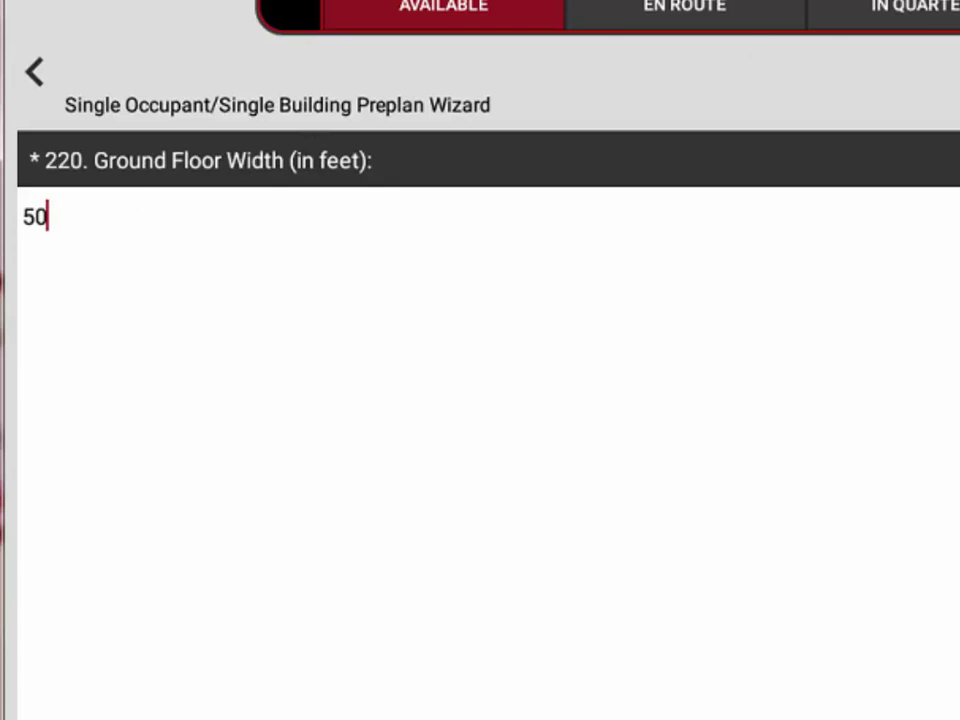
pyautogui.press('Return')
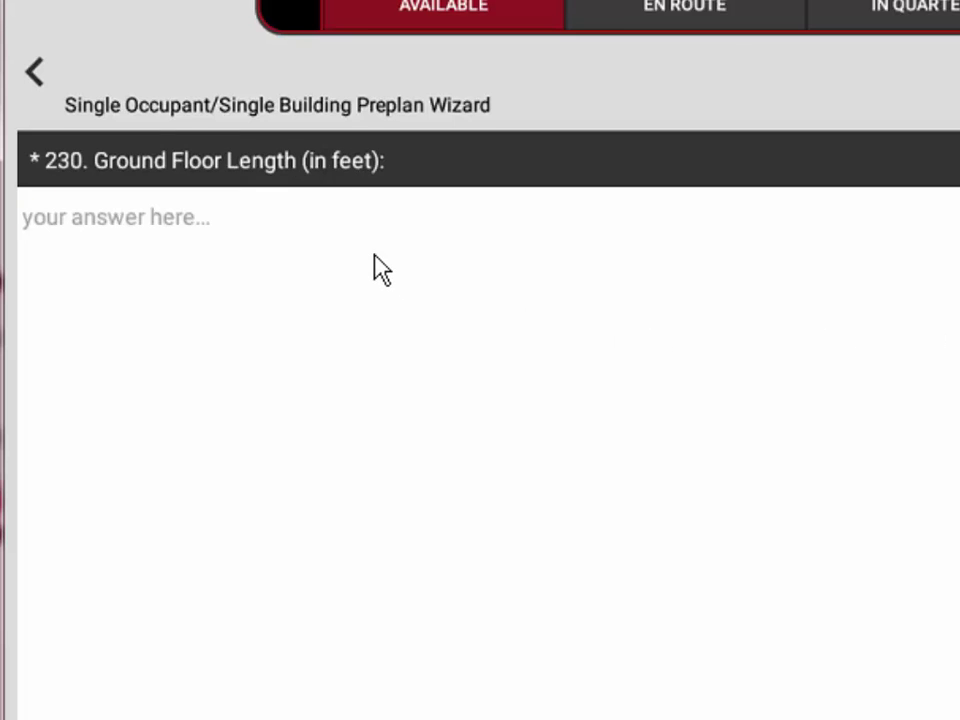
pyautogui.write('100')
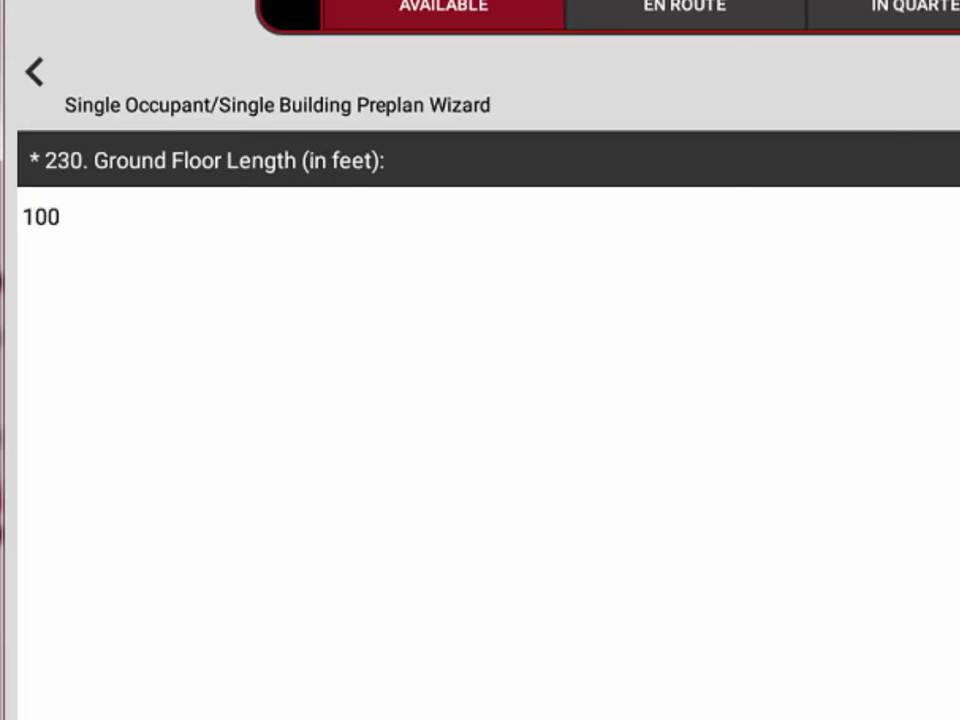
pyautogui.press('Return')
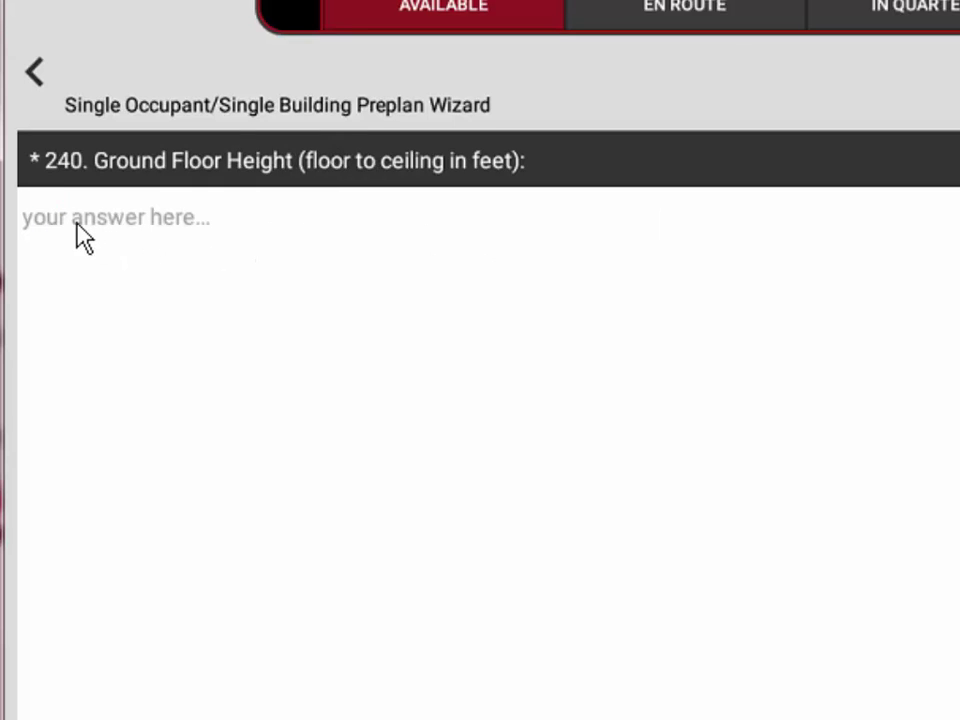
pyautogui.write('12')
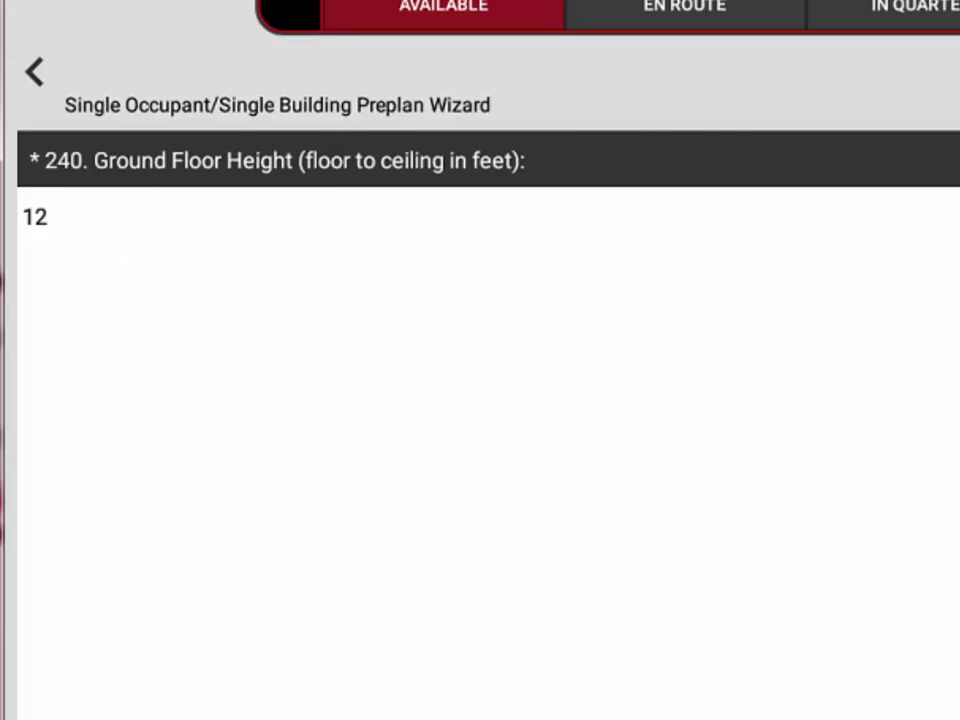
pyautogui.press('Return')
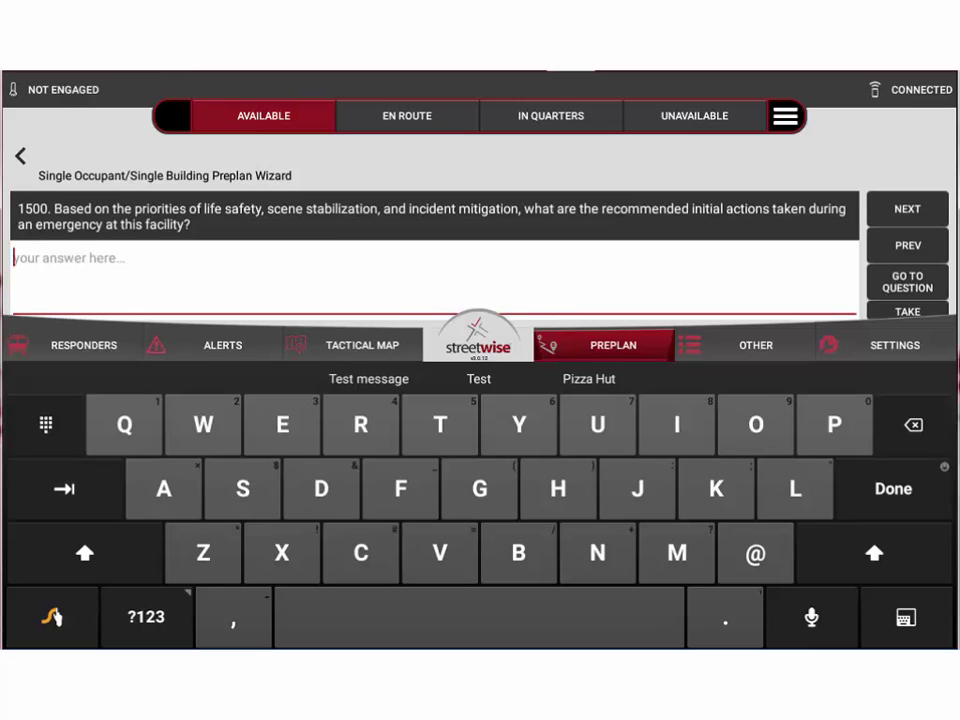
# Close the on-screen keyboard to get to the photo controls
pyautogui.press('Escape')
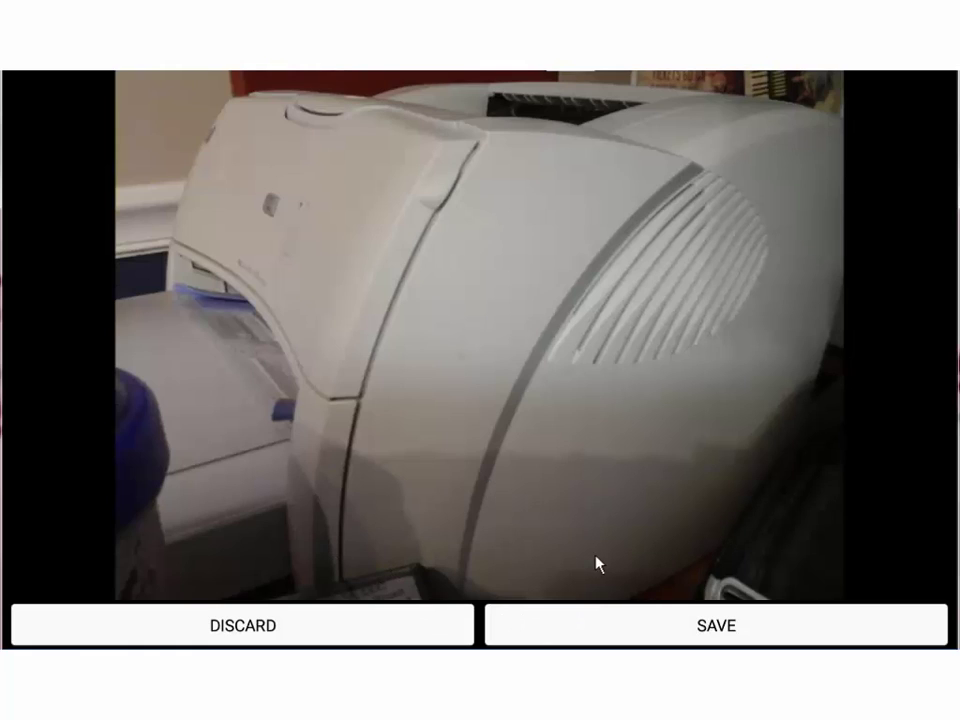
# Save the printer photo with the description 'this is a photo of my printer'
pyautogui.click(708, 628)
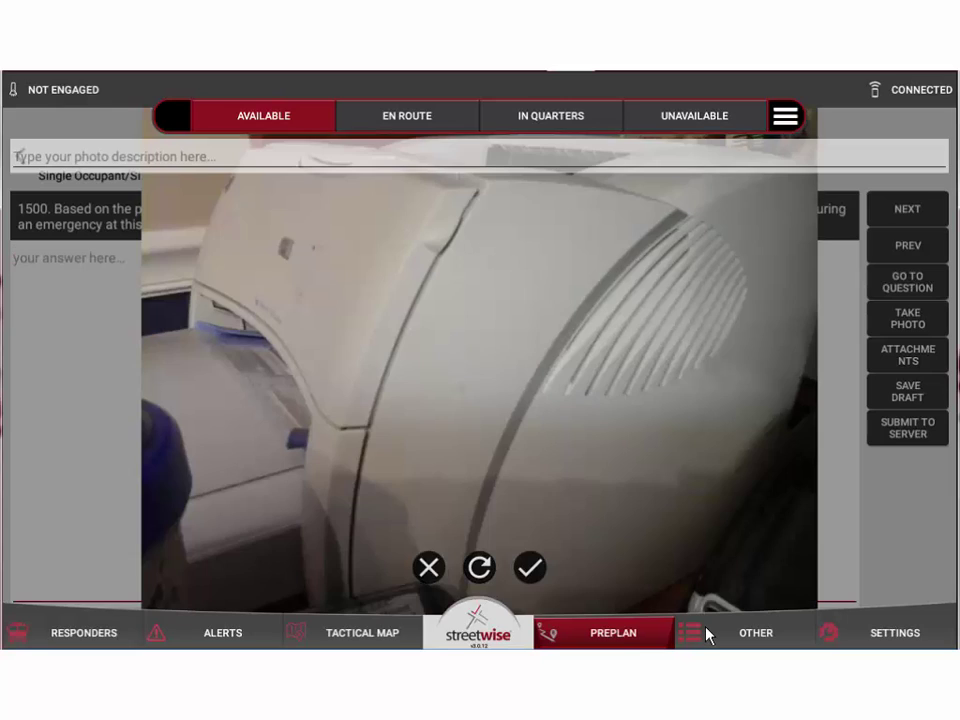
pyautogui.click(68, 156)
pyautogui.write('this')
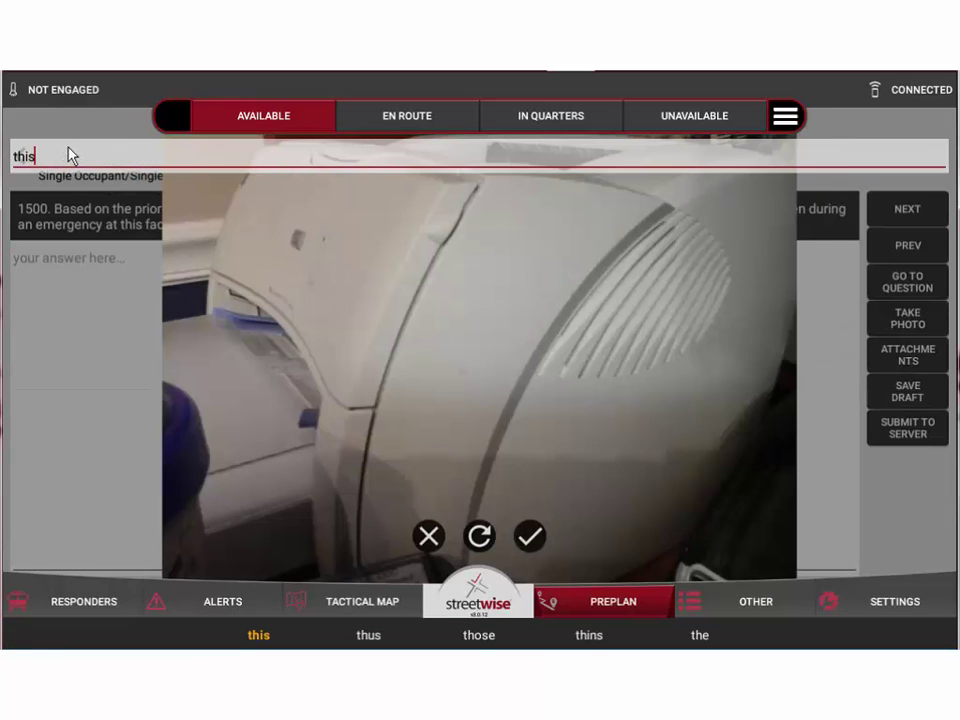
pyautogui.write(' is a pho')
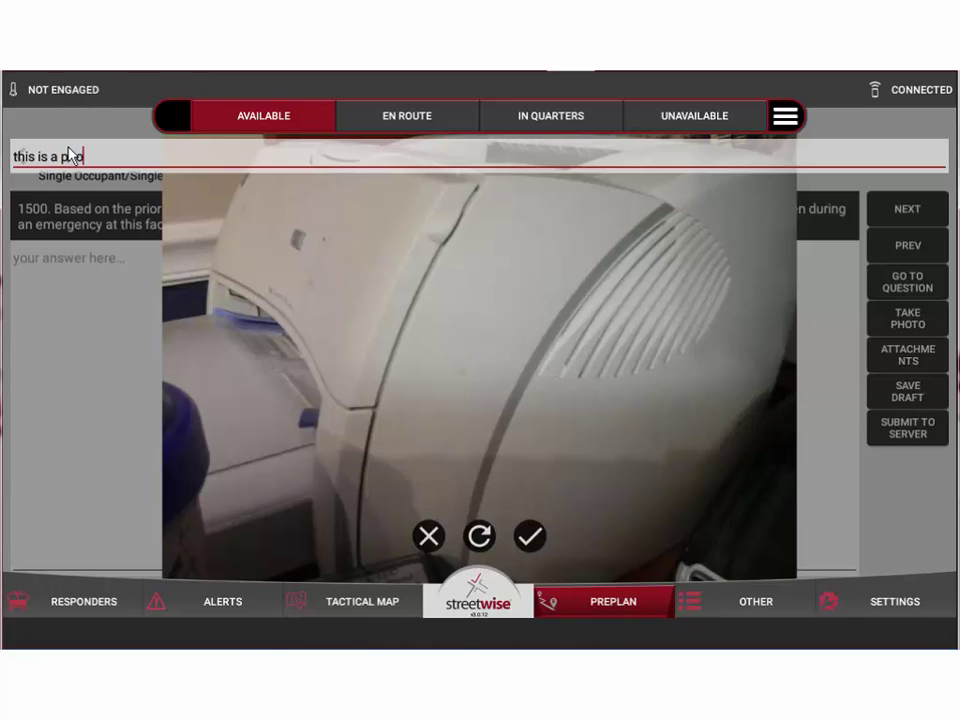
pyautogui.write('to of my printer')
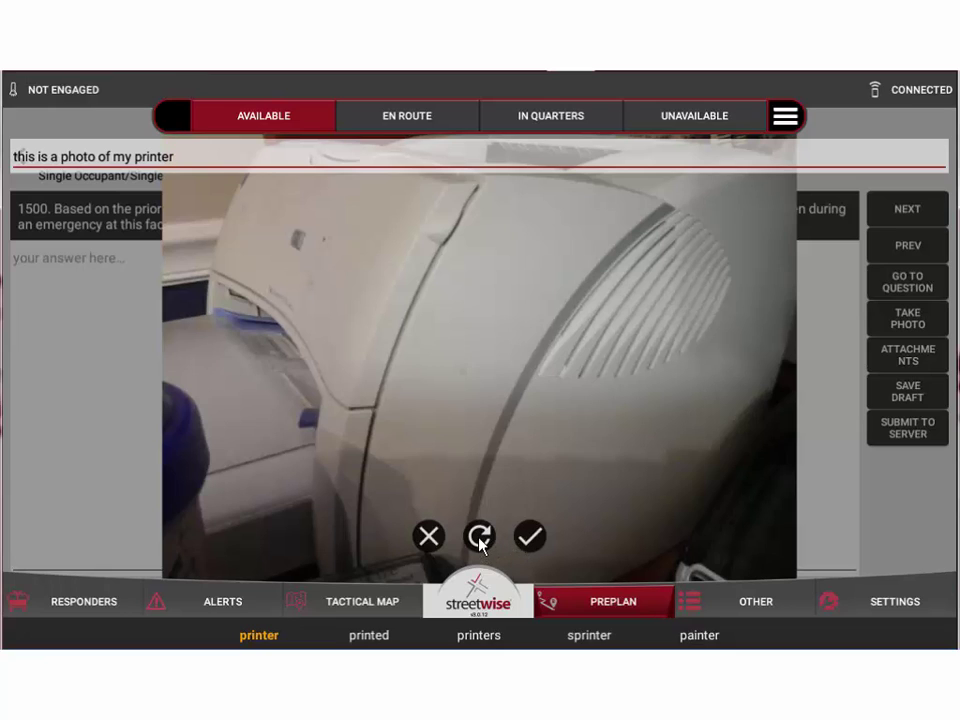
pyautogui.click(531, 538)
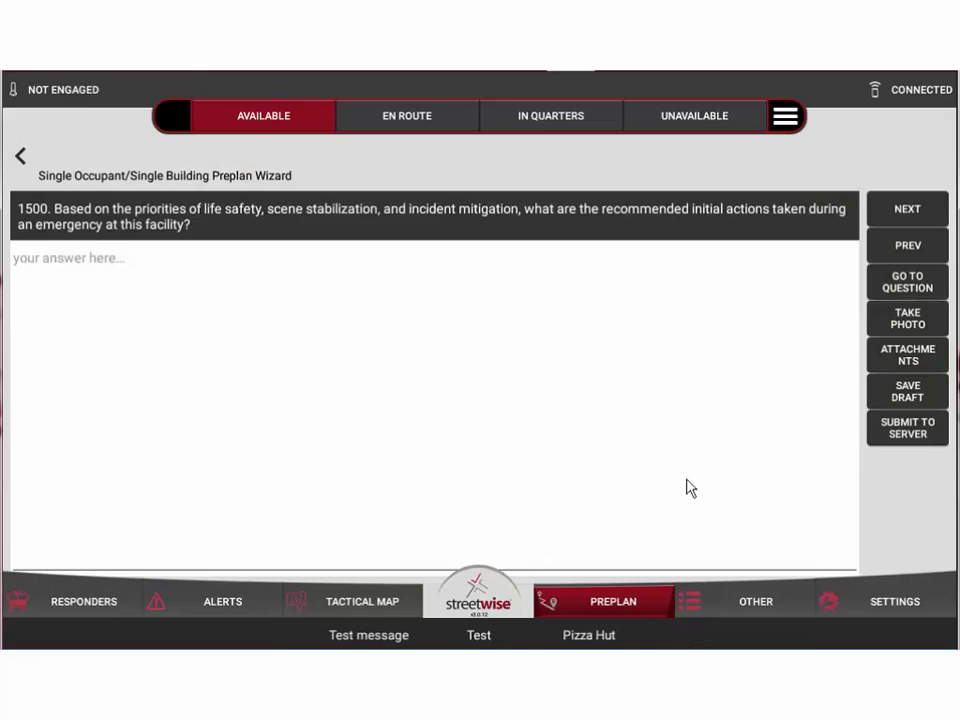
# Confirm the printer photo's attachment description unchanged, then start saving the preplan as a draft
pyautogui.click(911, 360)
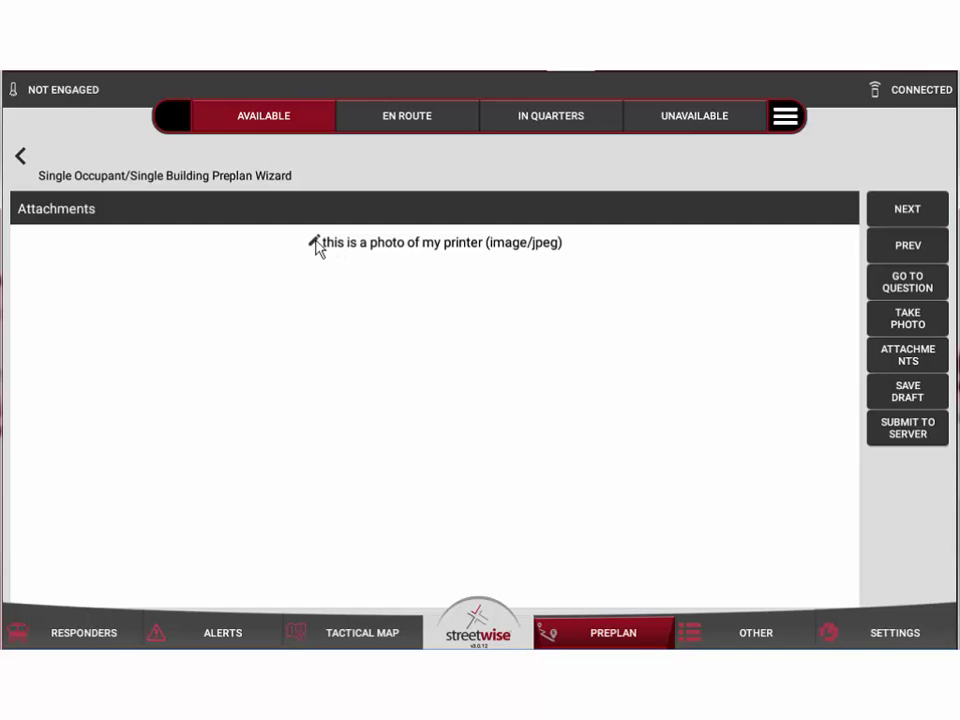
pyautogui.click(316, 246)
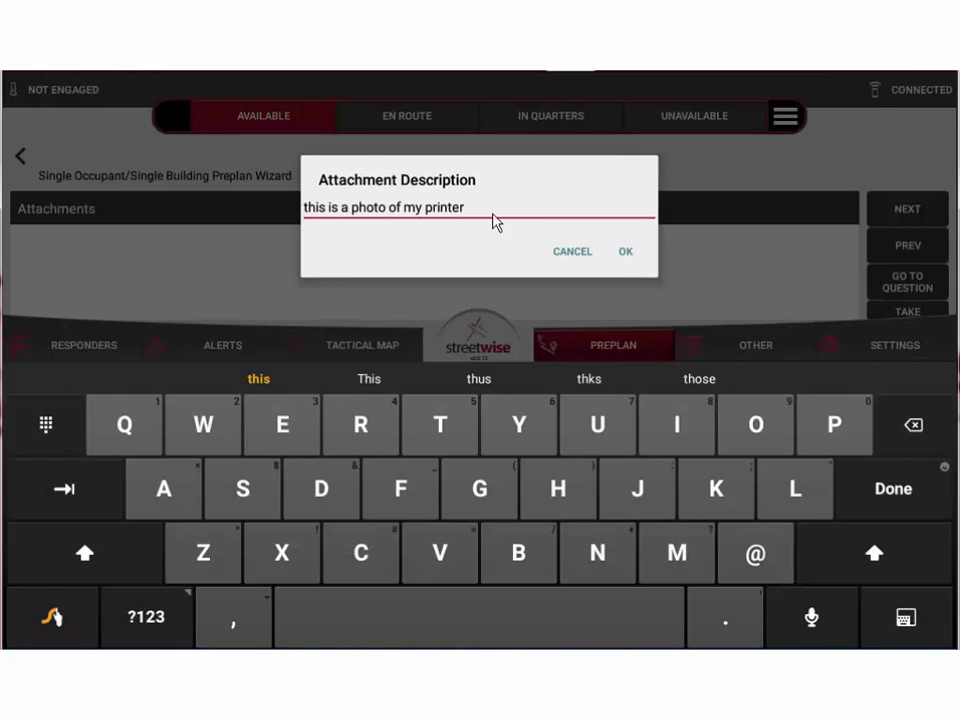
pyautogui.click(625, 254)
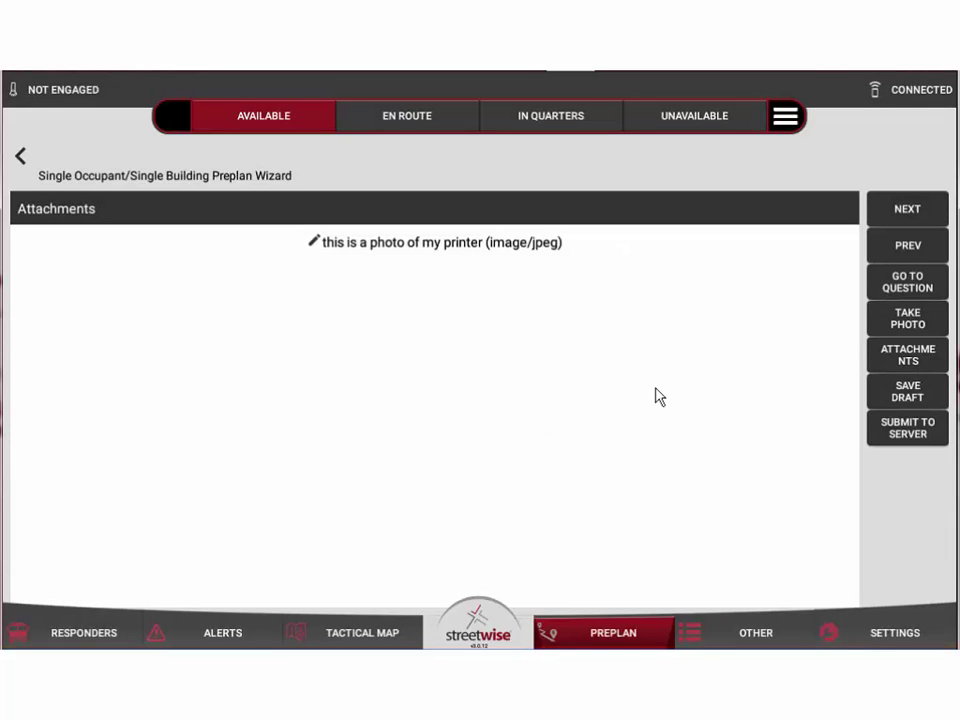
pyautogui.click(914, 393)
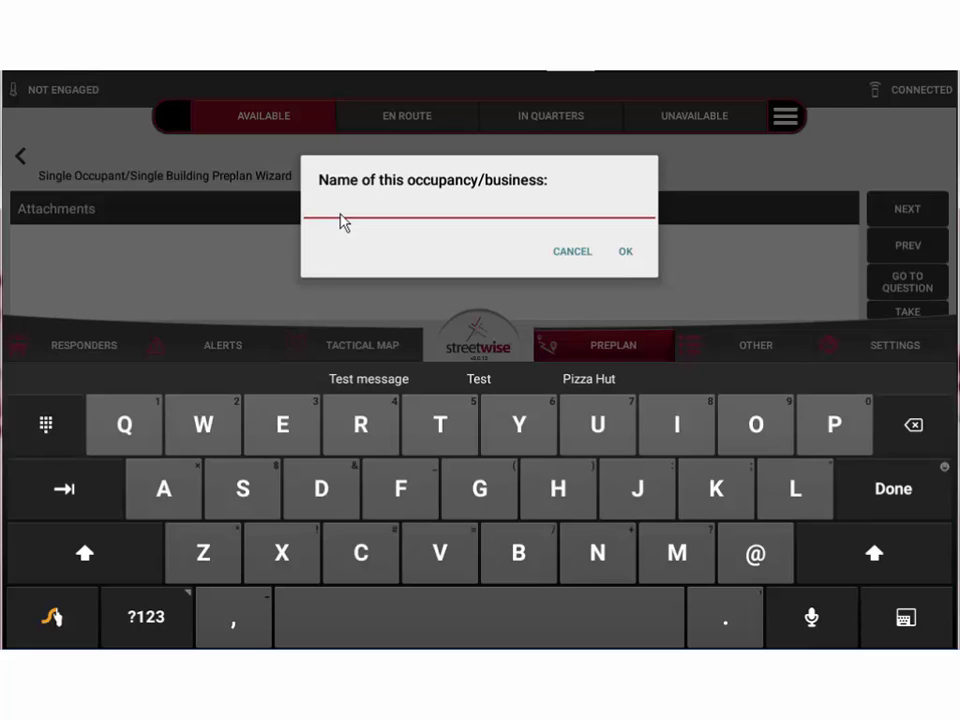
# Save the new preplan draft under the name 'pizza hut'
pyautogui.write('pizza h')
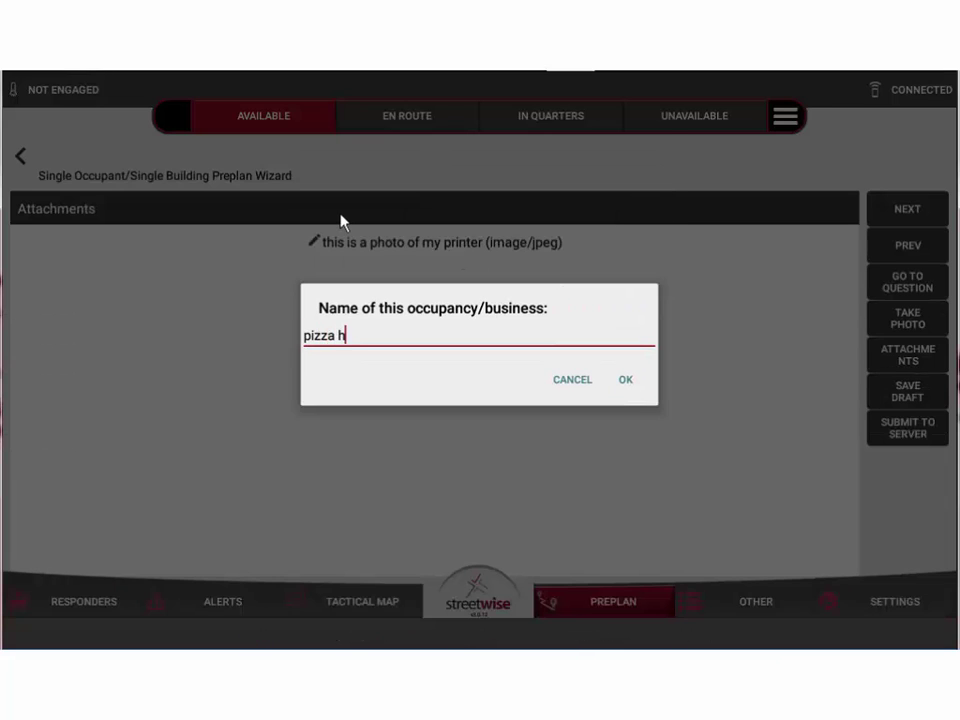
pyautogui.write('ut')
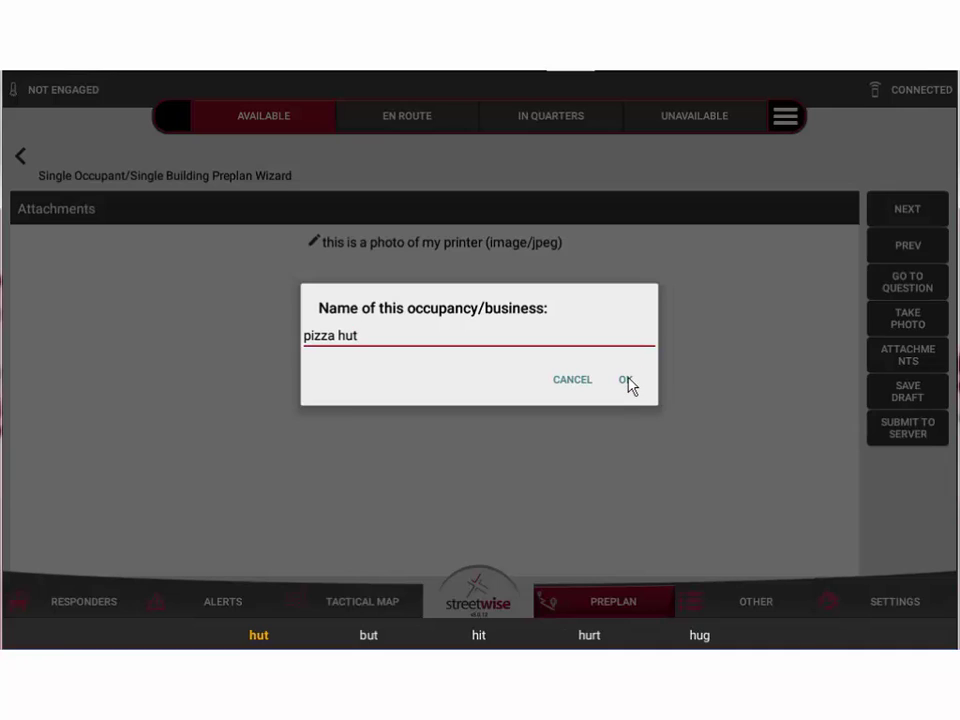
pyautogui.click(625, 381)
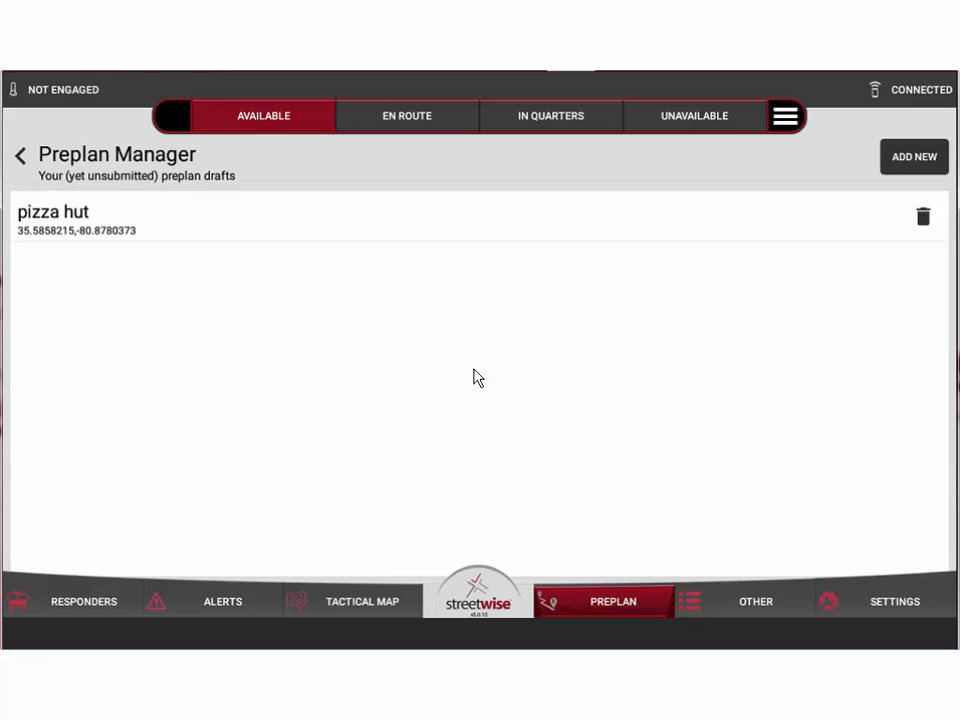
# Reopen the pizza hut draft and enter placeholder text as the question 1500 answer
pyautogui.click(109, 220)
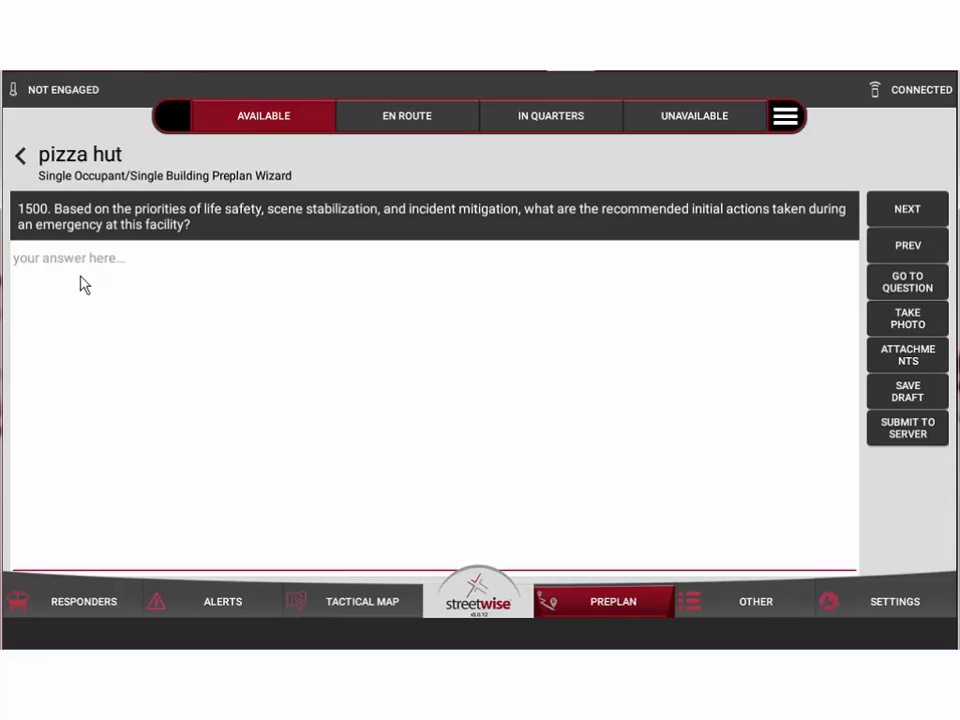
pyautogui.write('kjhdfkdjhfksdjhfkjsdfsddf')
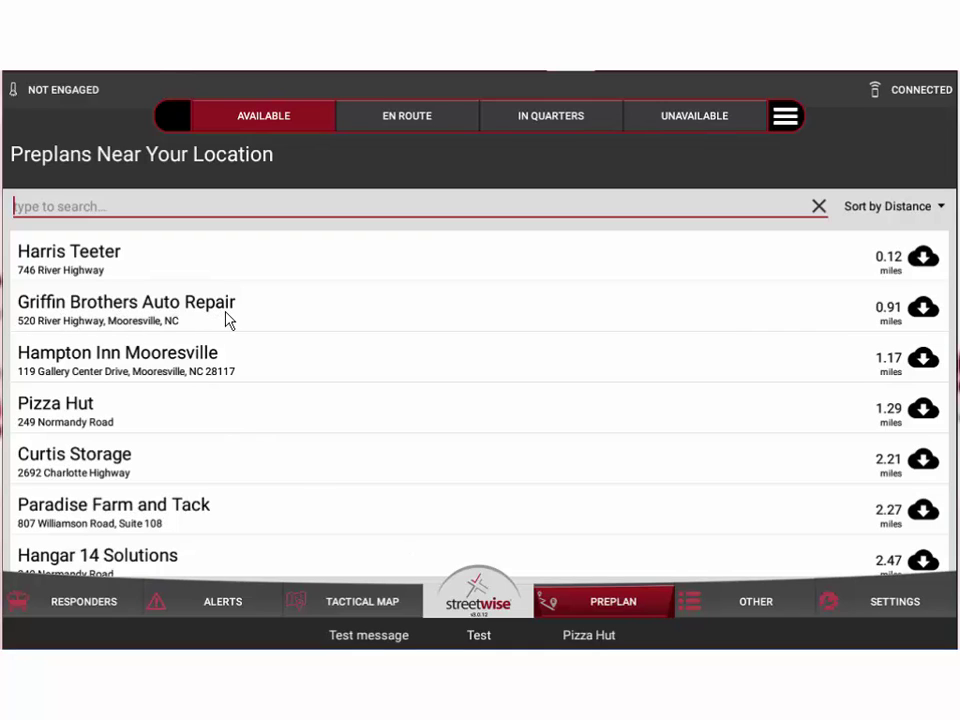
# Open the Griffin Brothers Auto Repair preplan from the nearby preplans list
pyautogui.click(352, 311)
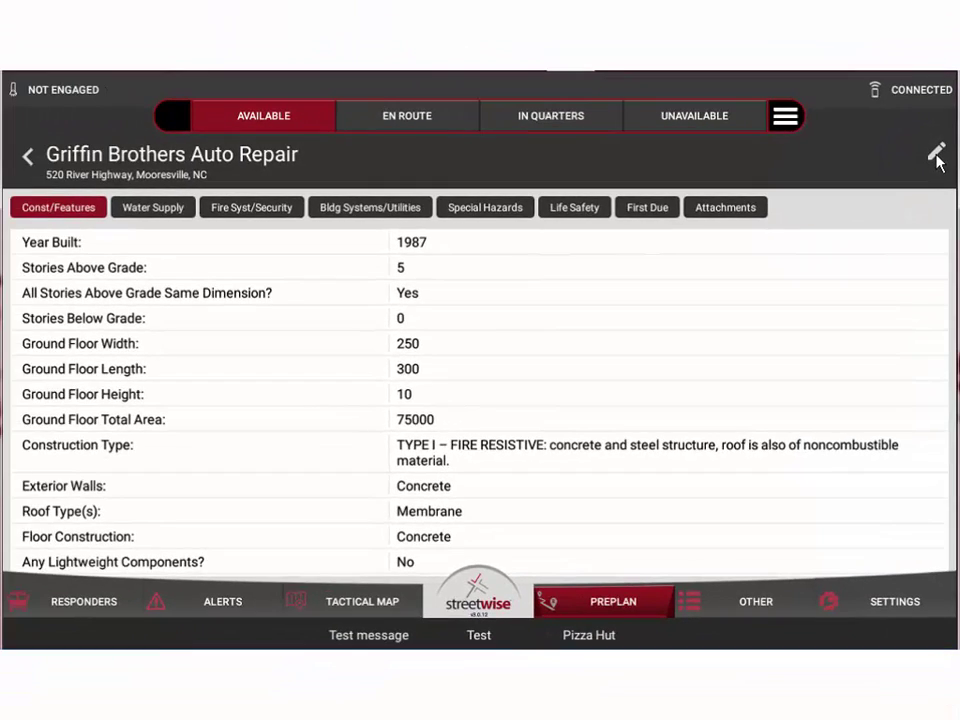
# Edit the Griffin Brothers Auto Repair preplan and jump to question 110, Emergency Contact #1
pyautogui.click(923, 156)
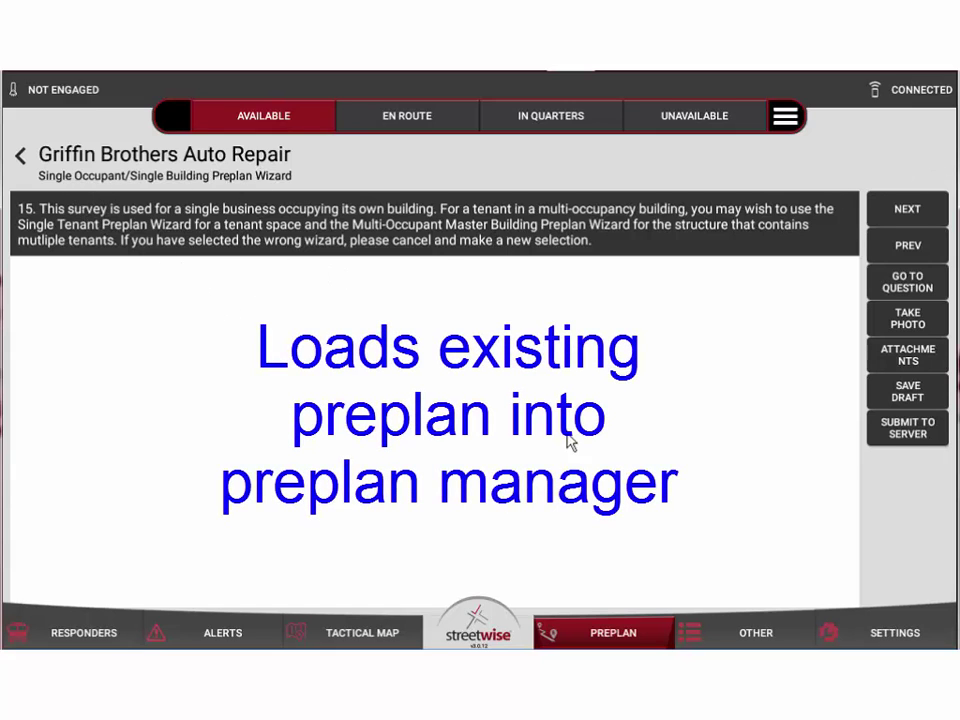
pyautogui.click(907, 212)
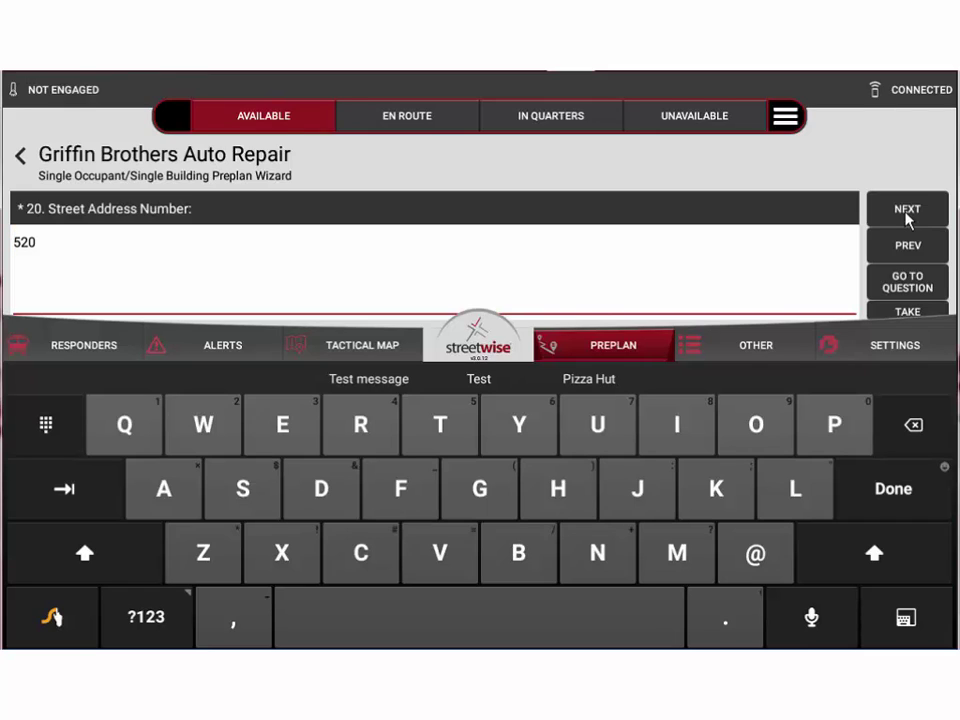
pyautogui.click(906, 284)
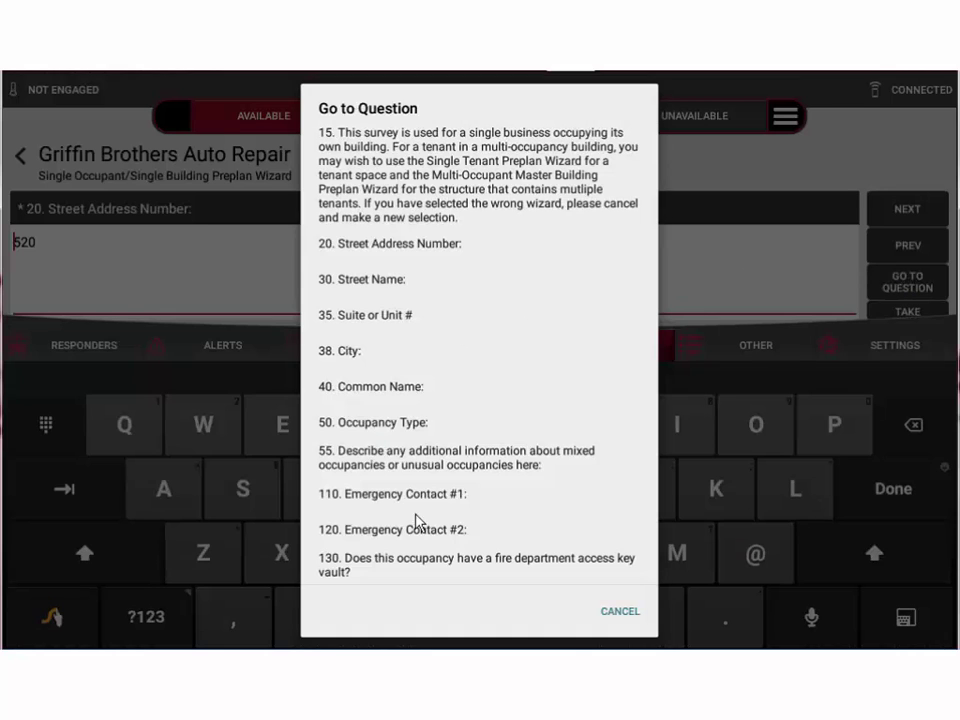
pyautogui.moveTo(436, 462); pyautogui.dragTo(429, 321)
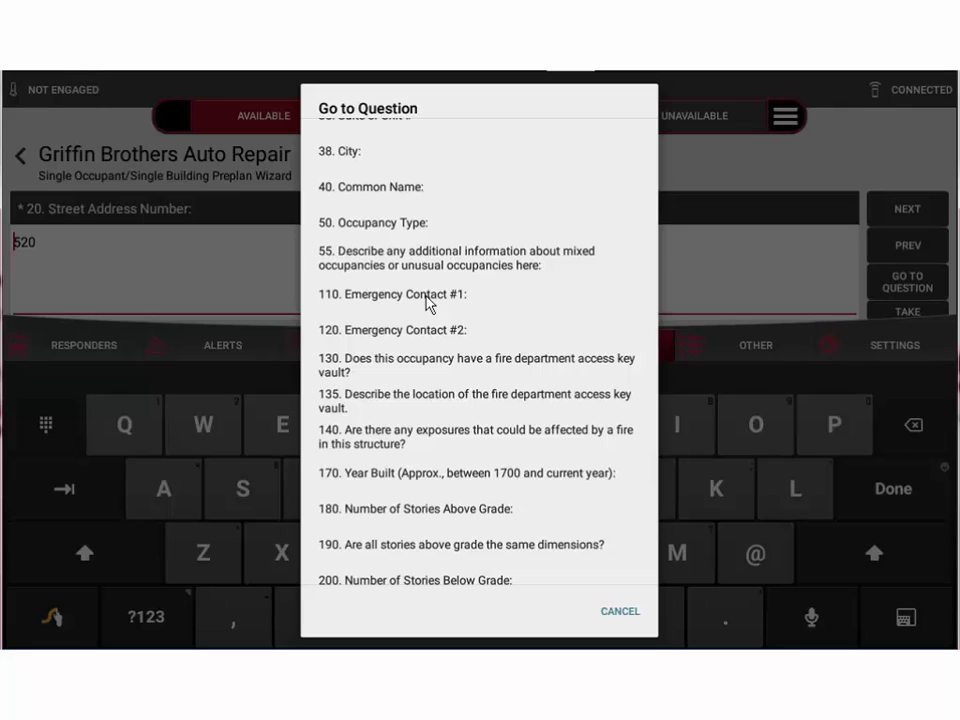
pyautogui.click(428, 298)
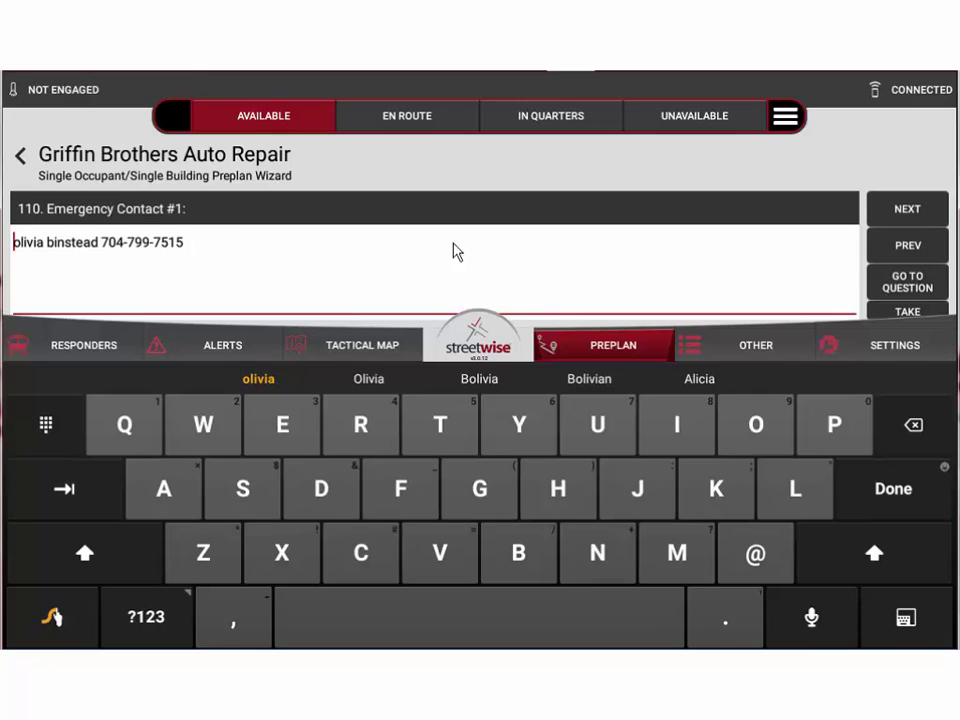
# Replace the Emergency Contact #1 phone number with the updated number, keeping the contact's name
pyautogui.click(204, 242)
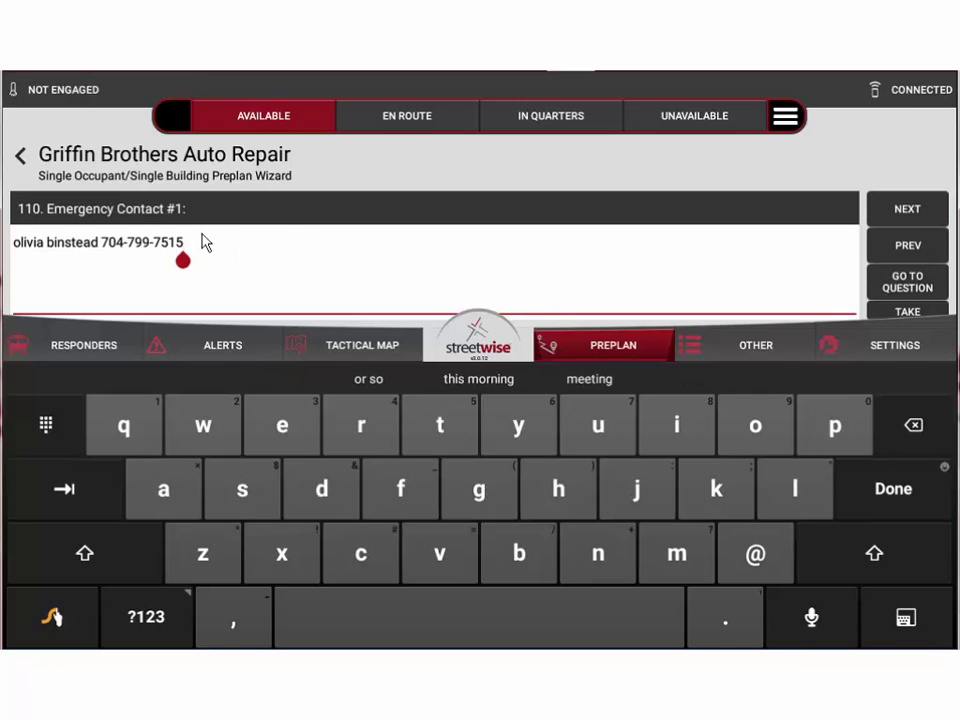
pyautogui.press('BackSpace')
pyautogui.press('BackSpace')
pyautogui.press('BackSpace')
pyautogui.press('BackSpace')
pyautogui.press('BackSpace')
pyautogui.press('BackSpace')
pyautogui.press('BackSpace')
pyautogui.press('BackSpace')
pyautogui.press('BackSpace')
pyautogui.press('BackSpace')
pyautogui.press('BackSpace')
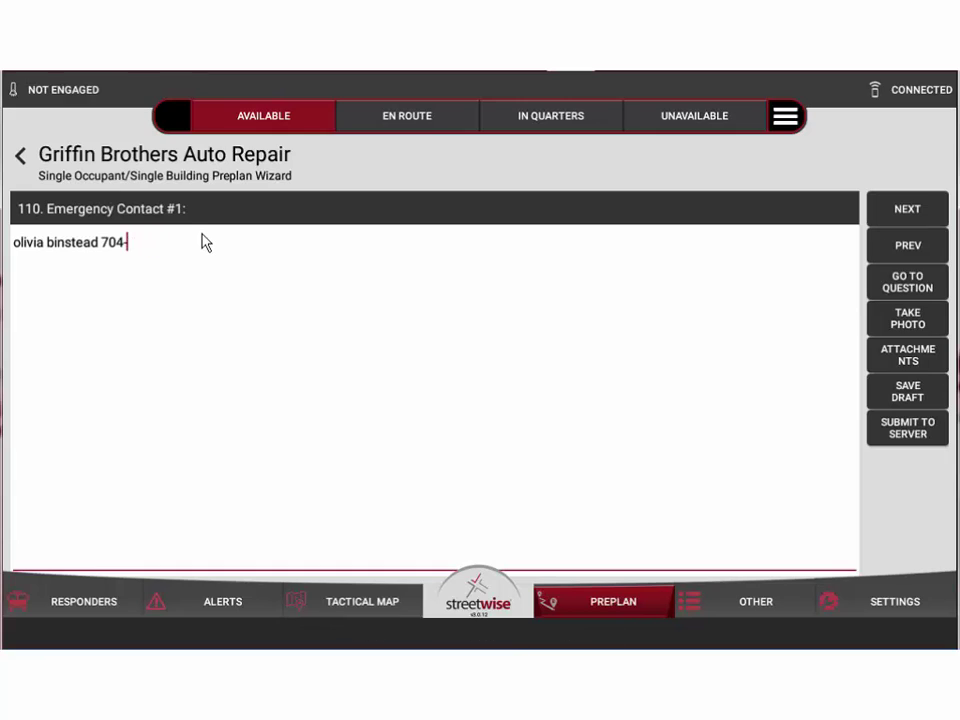
pyautogui.press('BackSpace')
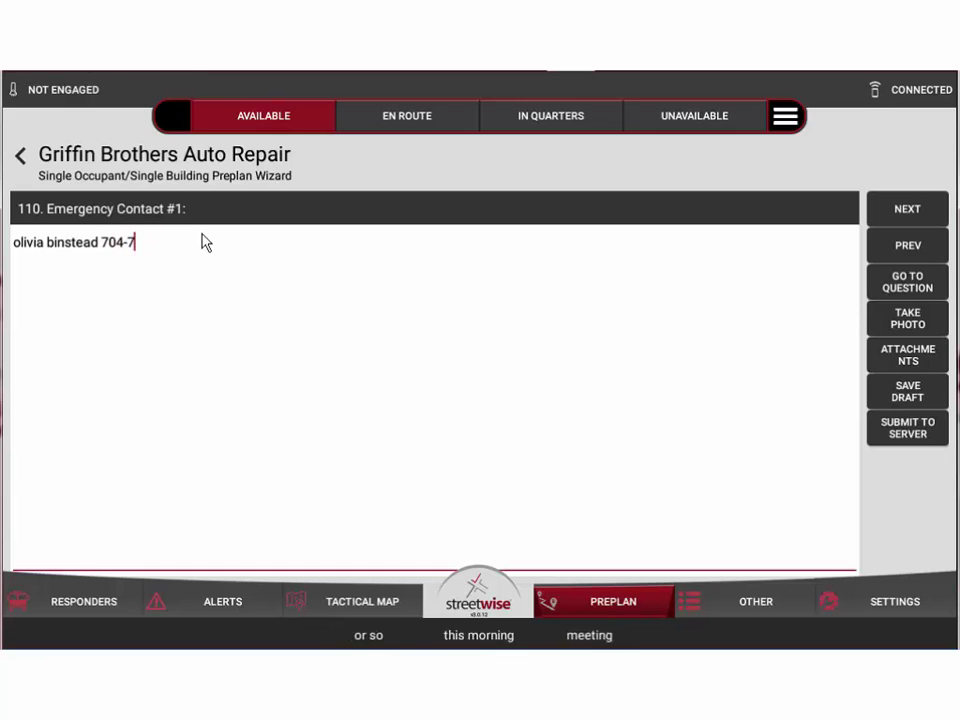
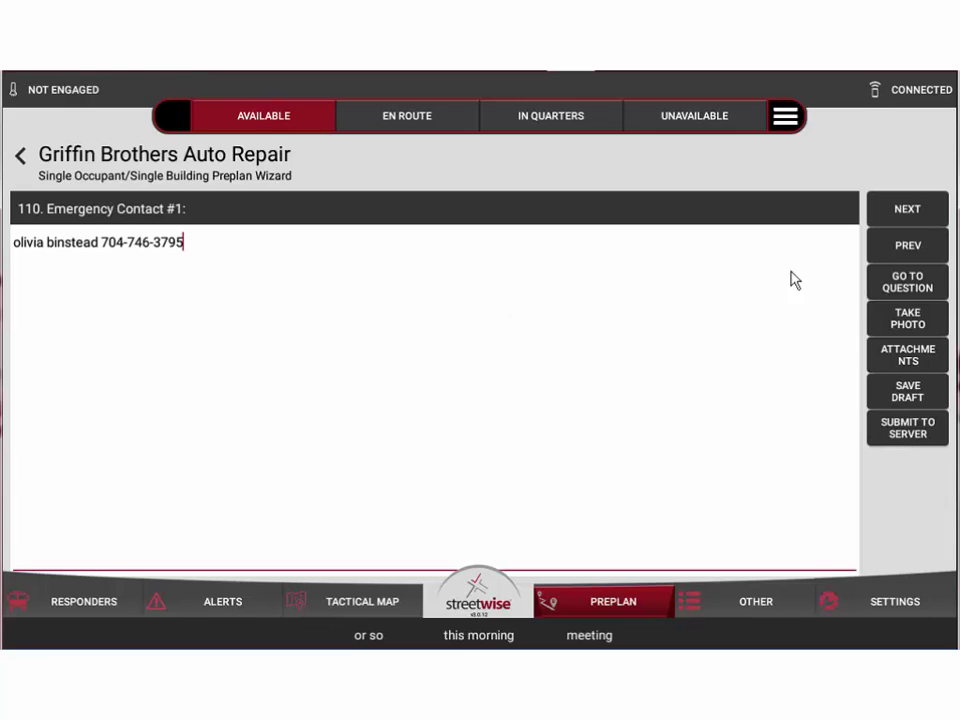
# Open the Go to Question index and scroll down to the construction questions through 390
pyautogui.click(912, 284)
pyautogui.scroll(-3, 470, 400)
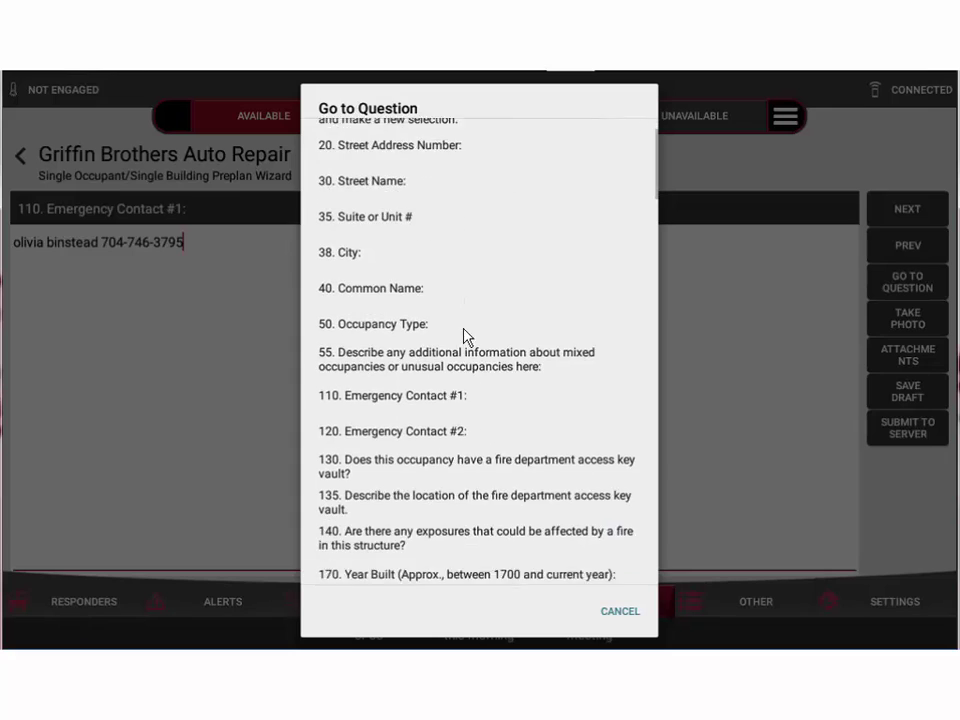
pyautogui.scroll(-1, 443, 400)
pyautogui.scroll(-2, 432, 340)
pyautogui.scroll(-3, 423, 300)
pyautogui.scroll(-1, 428, 428)
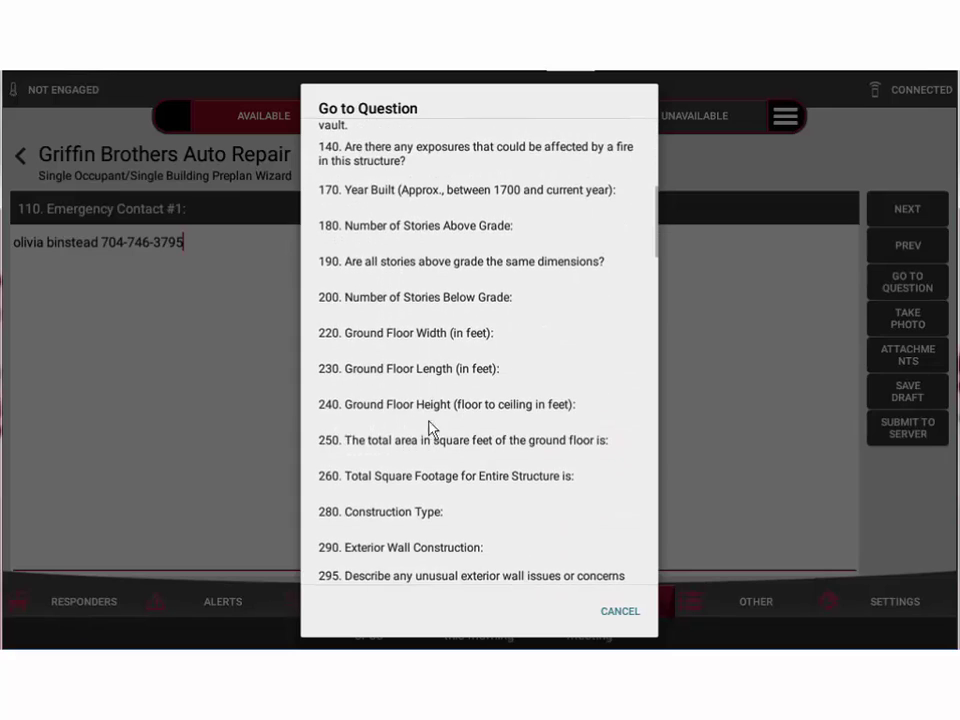
pyautogui.scroll(-3, 424, 300)
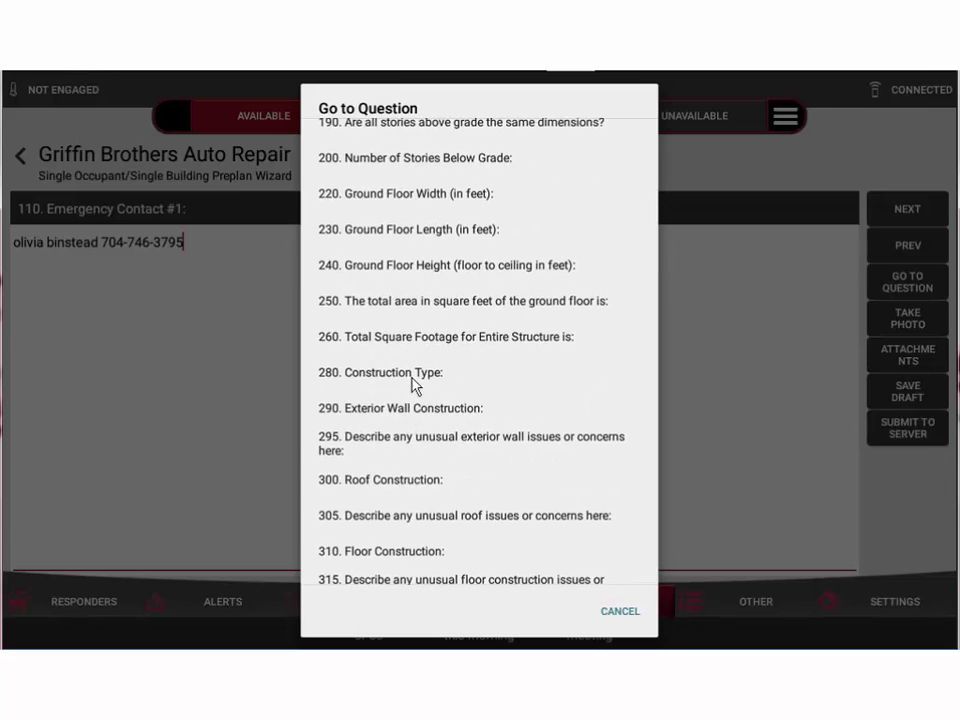
pyautogui.scroll(-4, 409, 340)
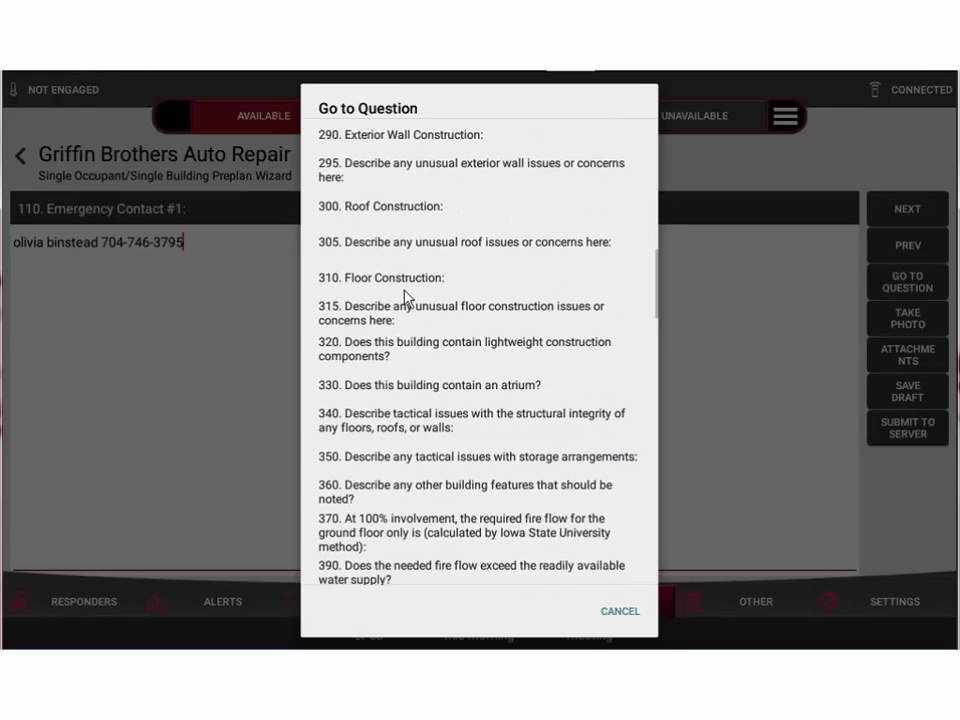